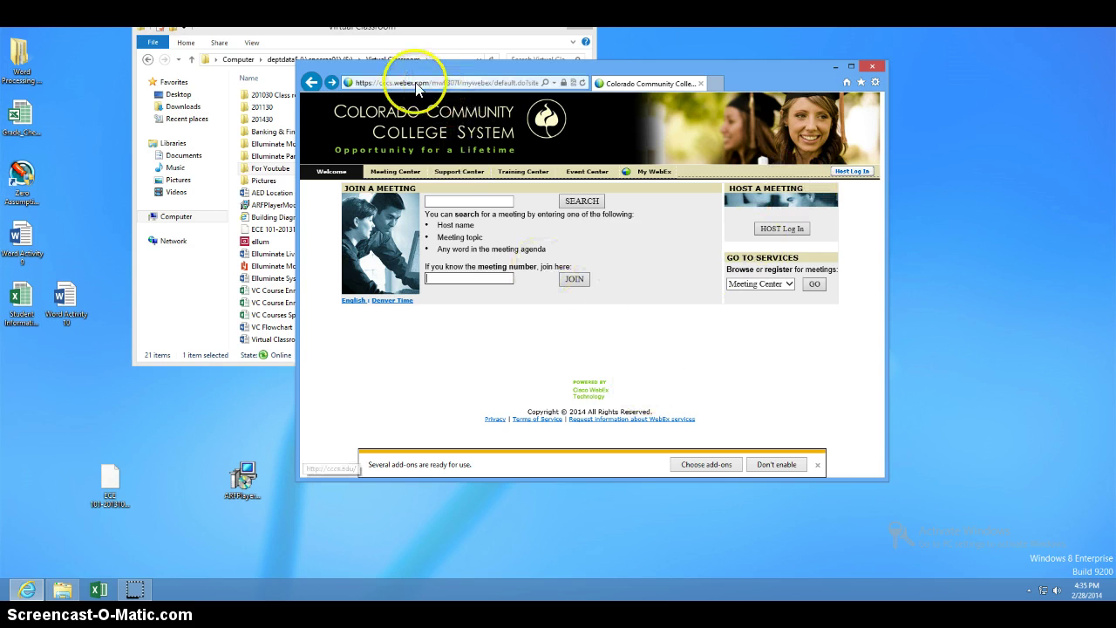
# Go to the cccs.webex.com site in the browser
pyautogui.click(379, 83)
pyautogui.write('ccc')
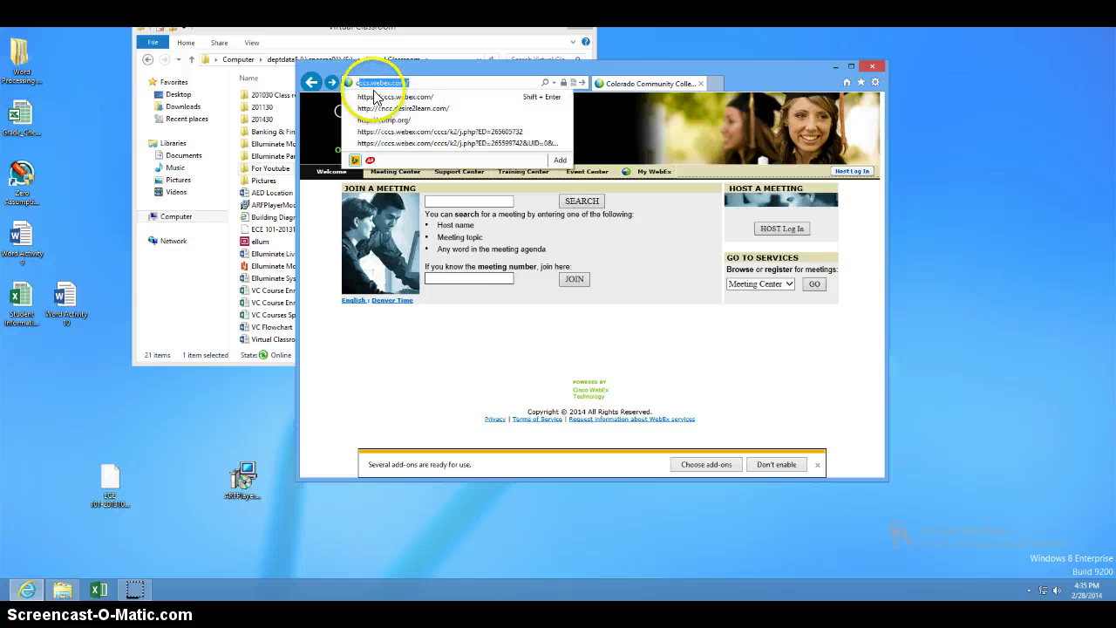
pyautogui.write('s.web')
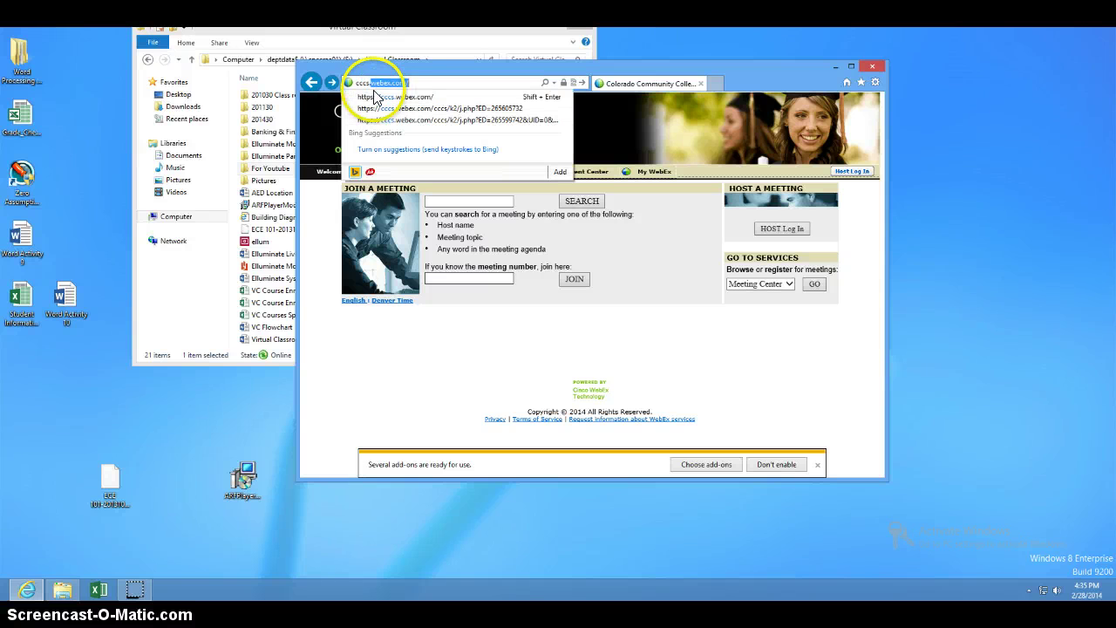
pyautogui.write('ex.com')
pyautogui.press('Return')
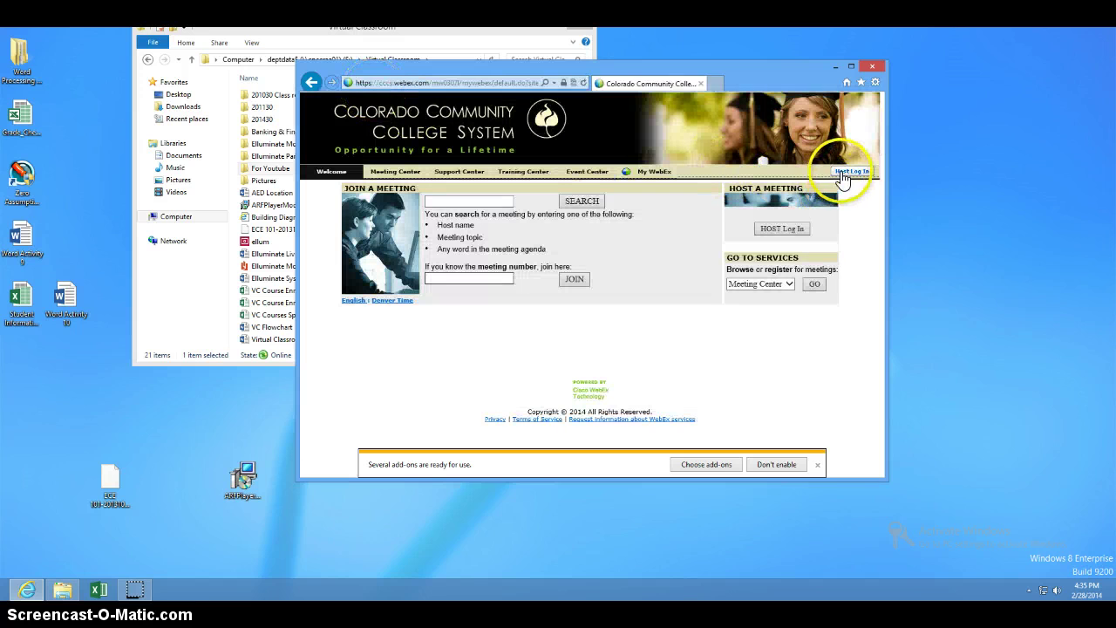
# Log in as host through Windows Security and open the Training Center Live Sessions page
pyautogui.click(846, 171)
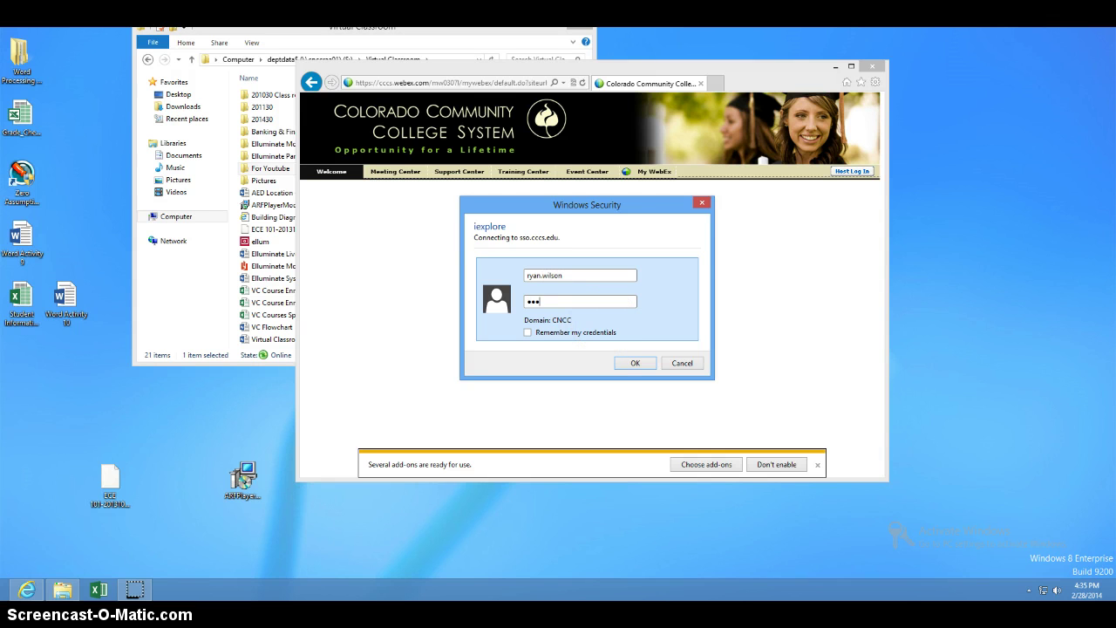
pyautogui.press('Return')
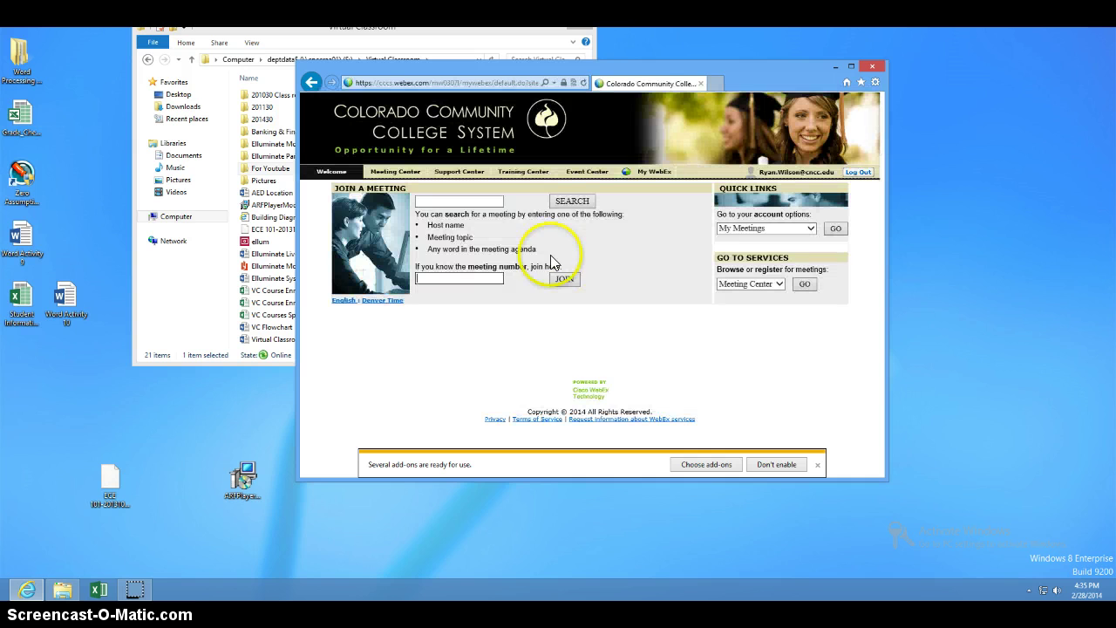
pyautogui.click(526, 175)
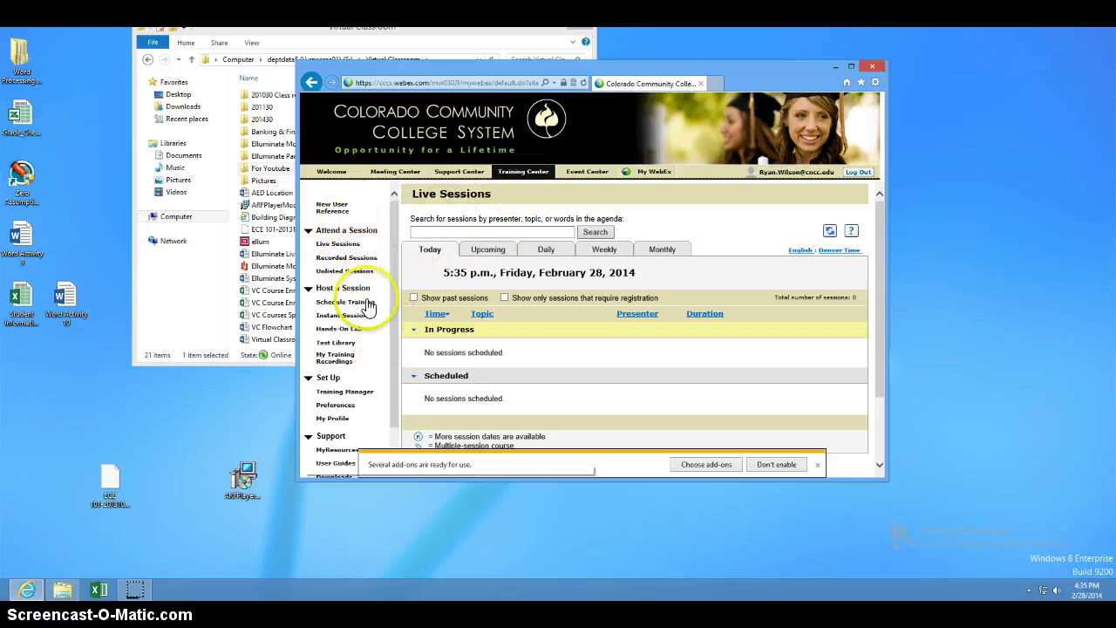
pyautogui.scroll(-1, 395, 314)
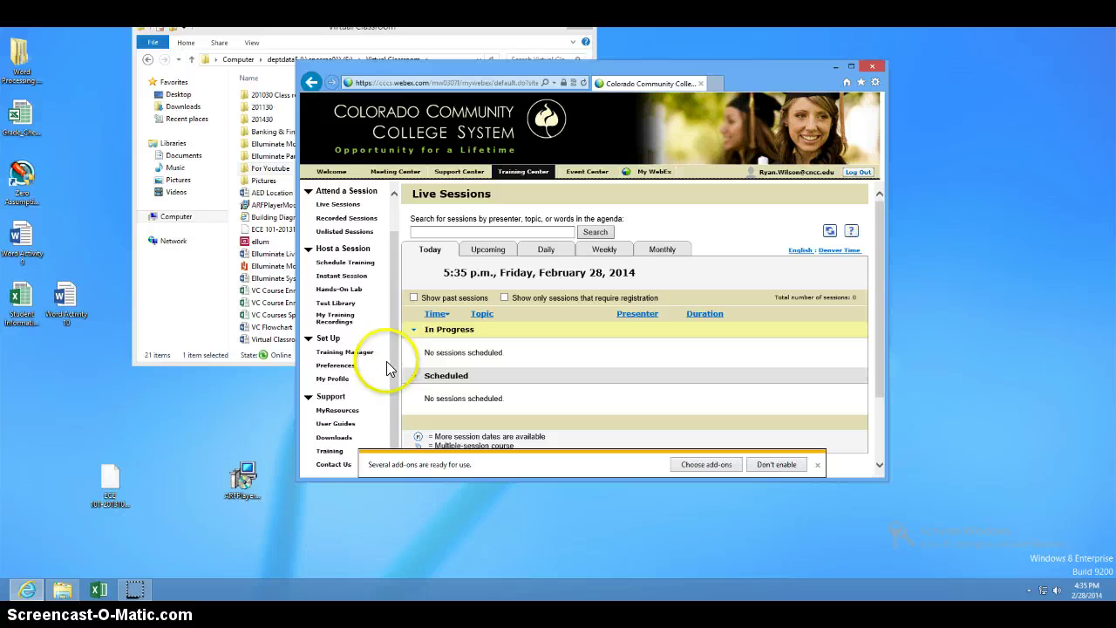
pyautogui.click(336, 321)
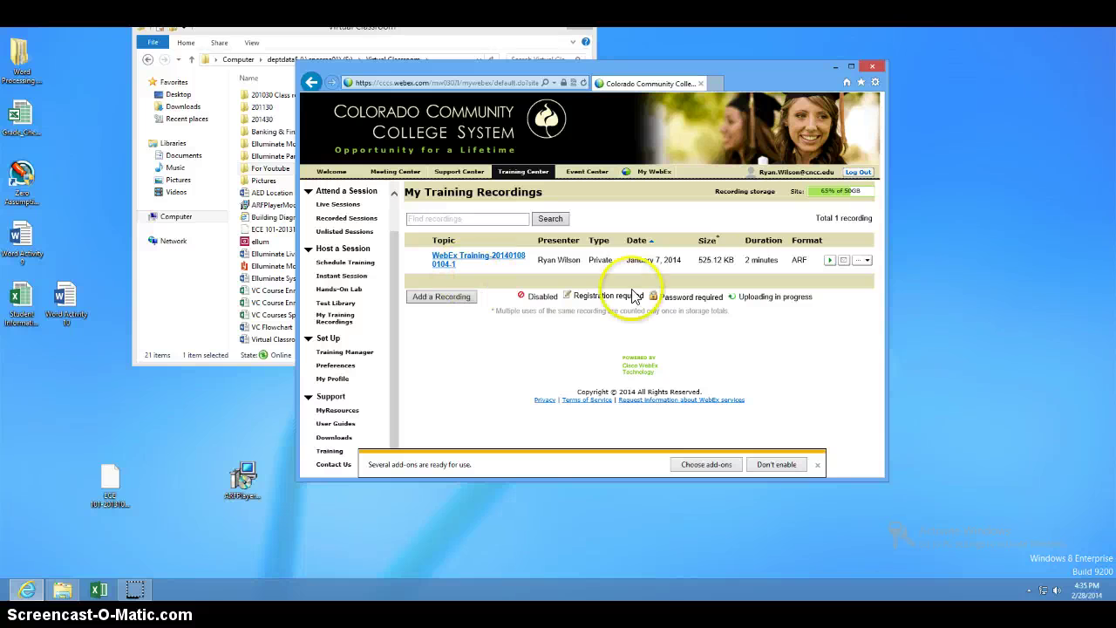
pyautogui.click(867, 263)
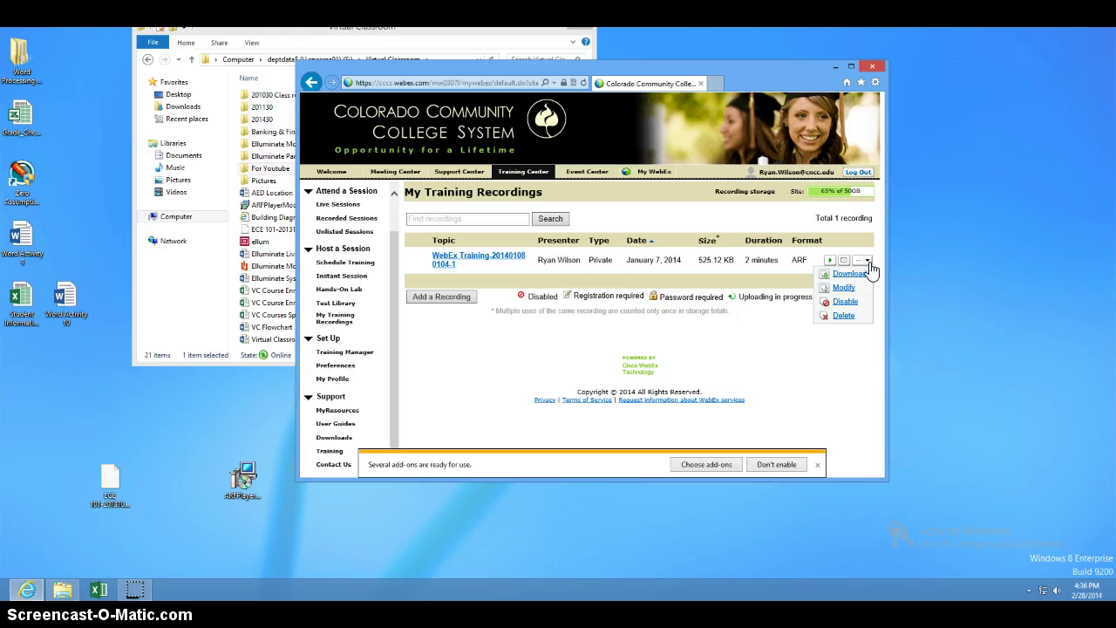
pyautogui.click(850, 274)
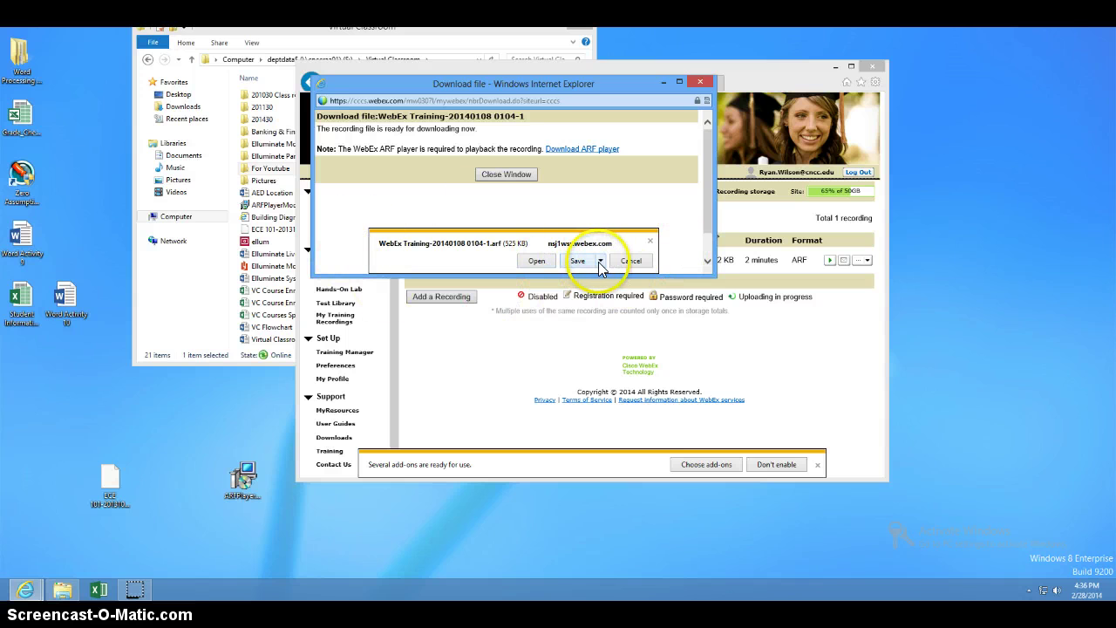
# Save the recording's .arf file to the Desktop with Save as
pyautogui.click(600, 260)
pyautogui.click(590, 289)
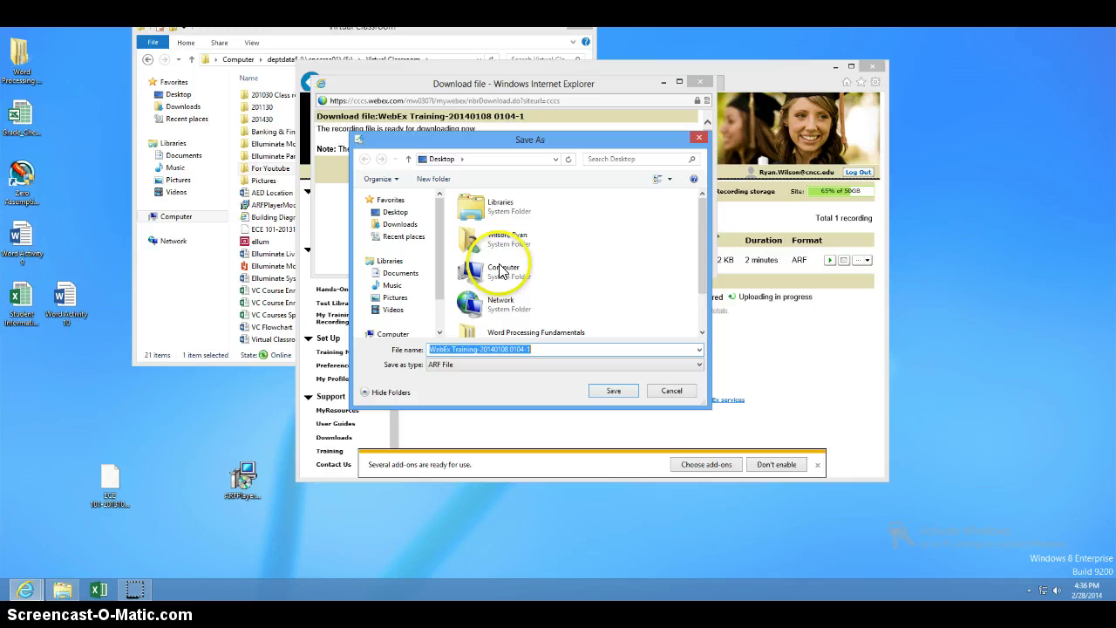
pyautogui.click(395, 212)
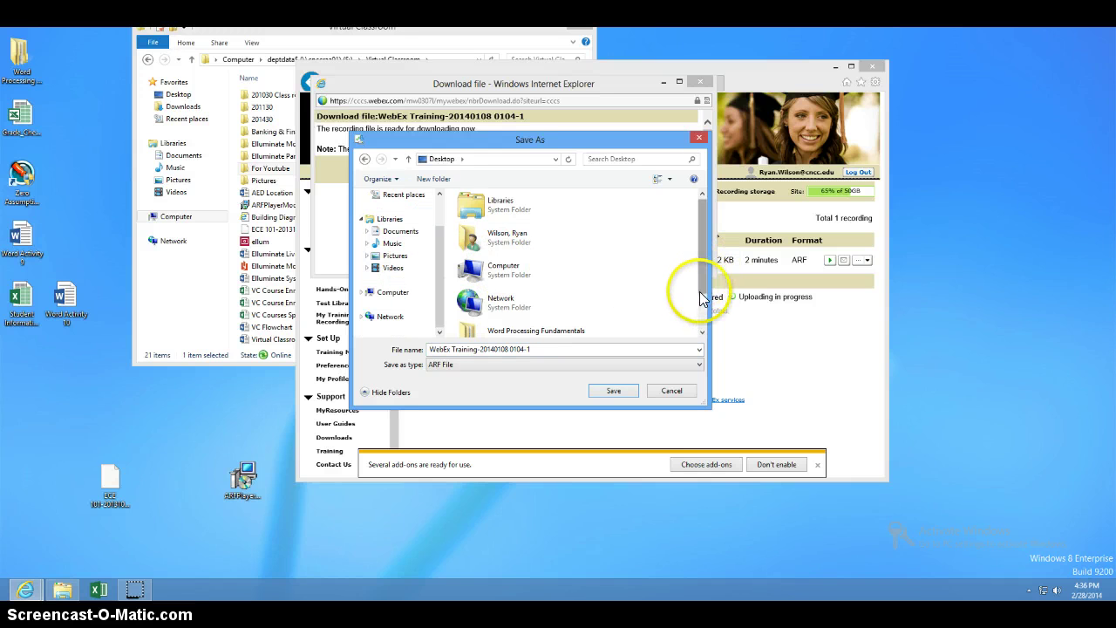
pyautogui.scroll(-2, 703, 294)
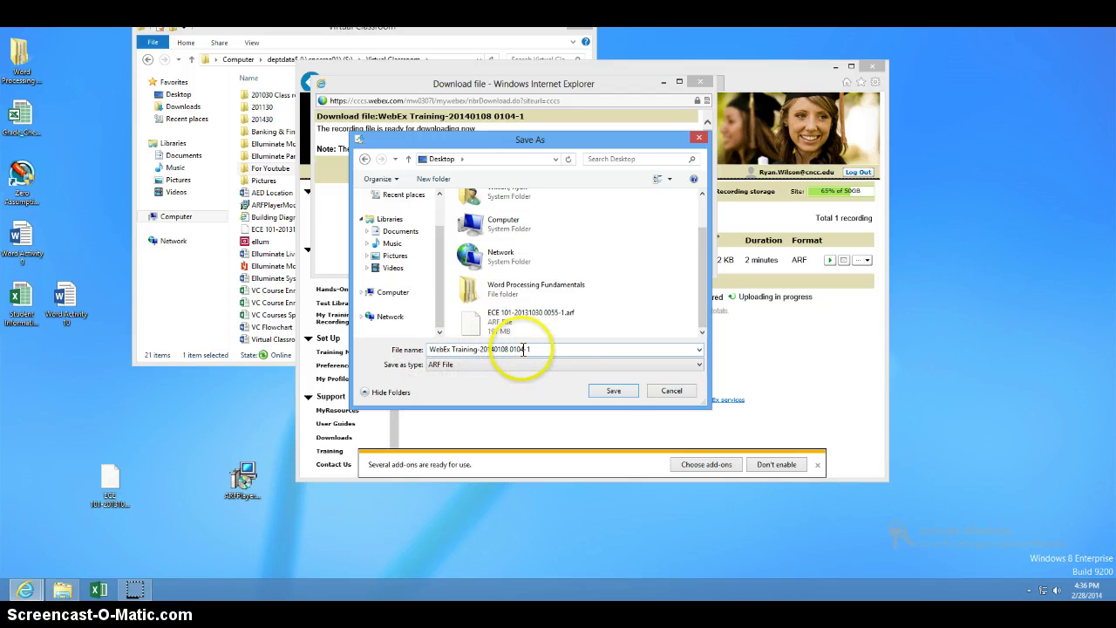
pyautogui.click(615, 392)
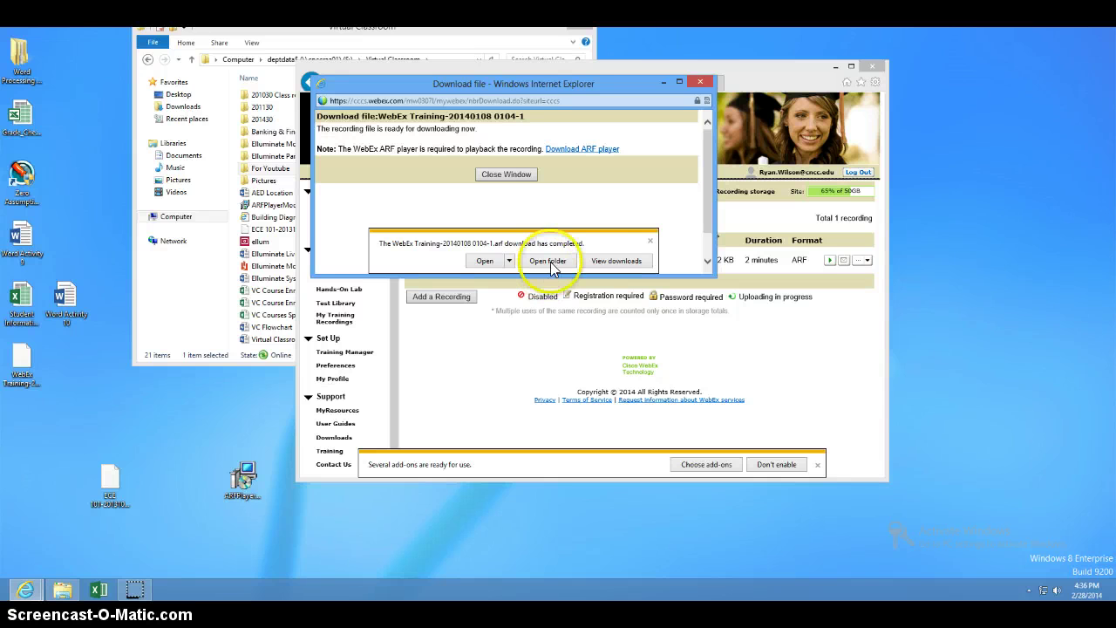
# Close the download window and reposition the ECE 101 ARF file on the desktop
pyautogui.click(700, 82)
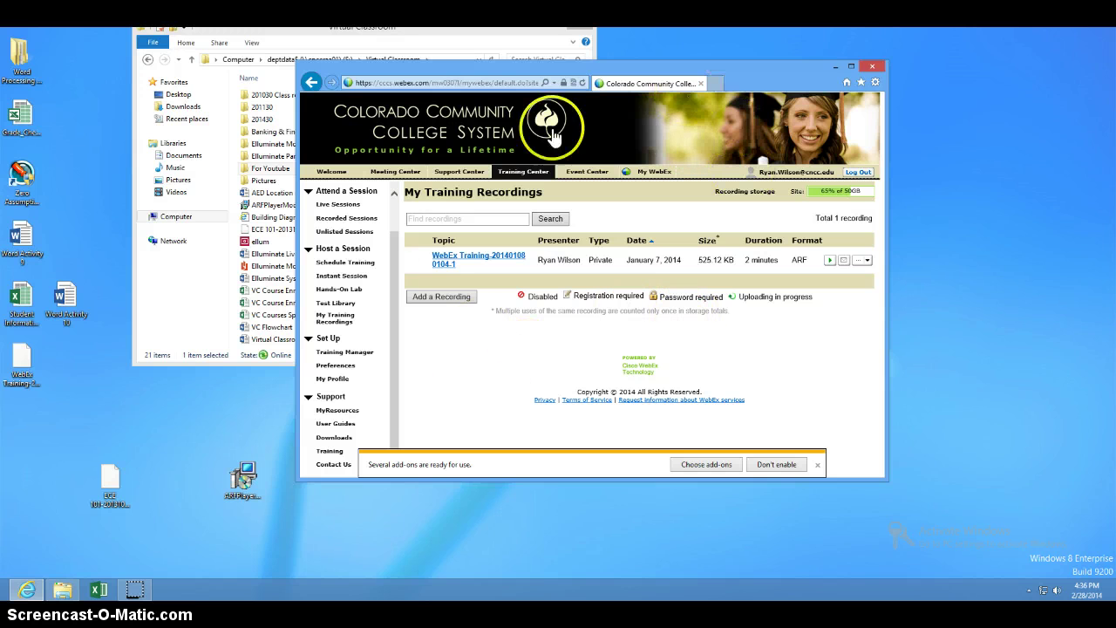
pyautogui.moveTo(108, 475); pyautogui.dragTo(151, 443)
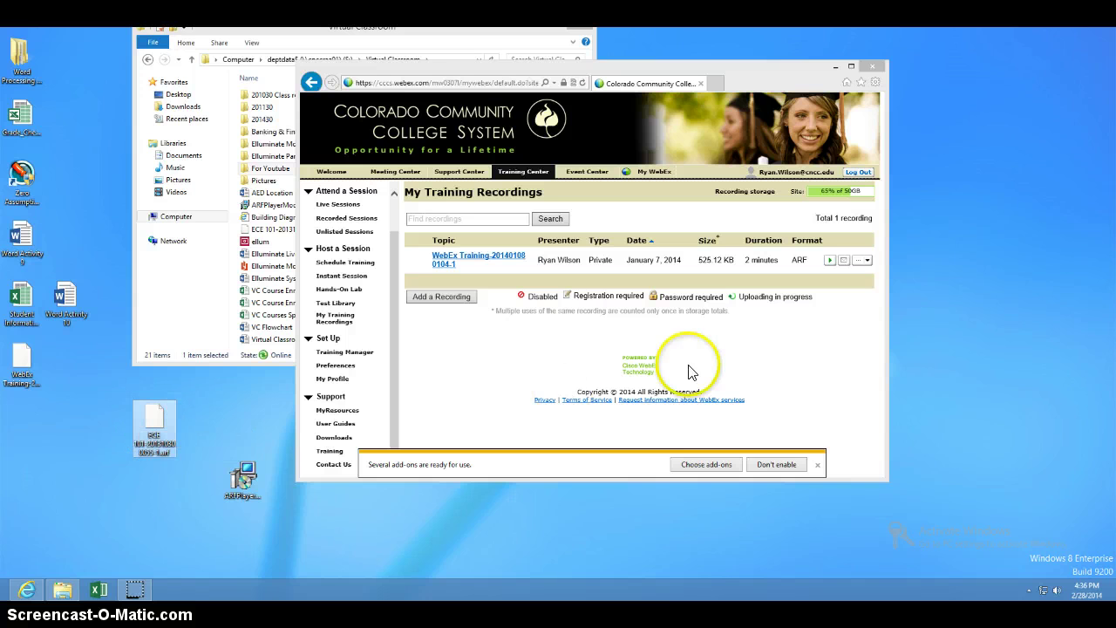
pyautogui.doubleClick(150, 408)
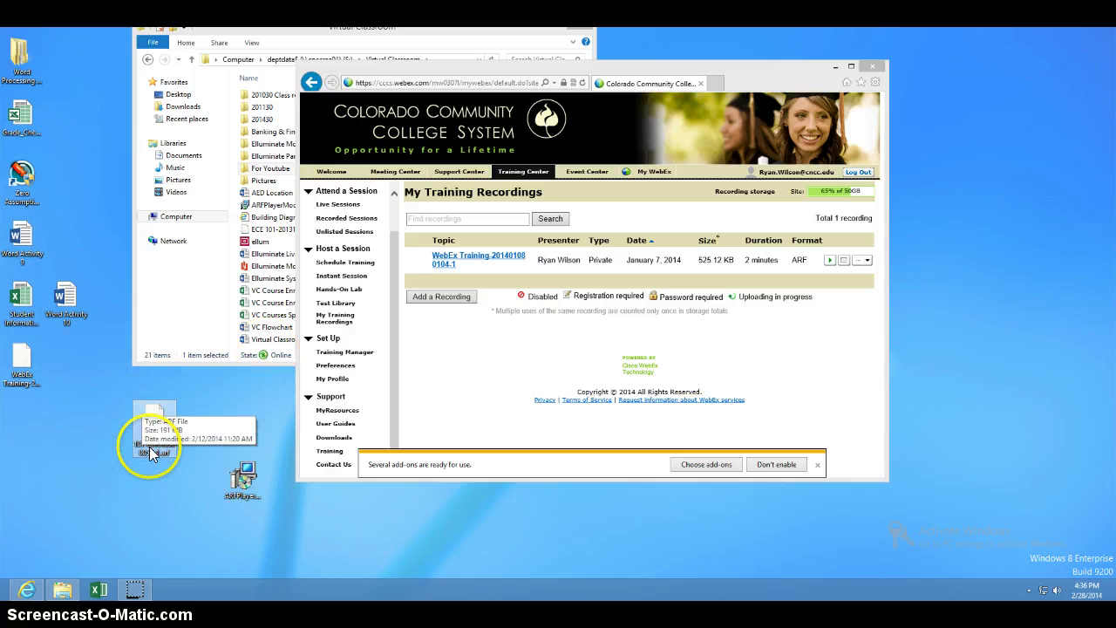
# Delete the WebEx Training recording, confirm with OK, and close the browser window
pyautogui.click(866, 261)
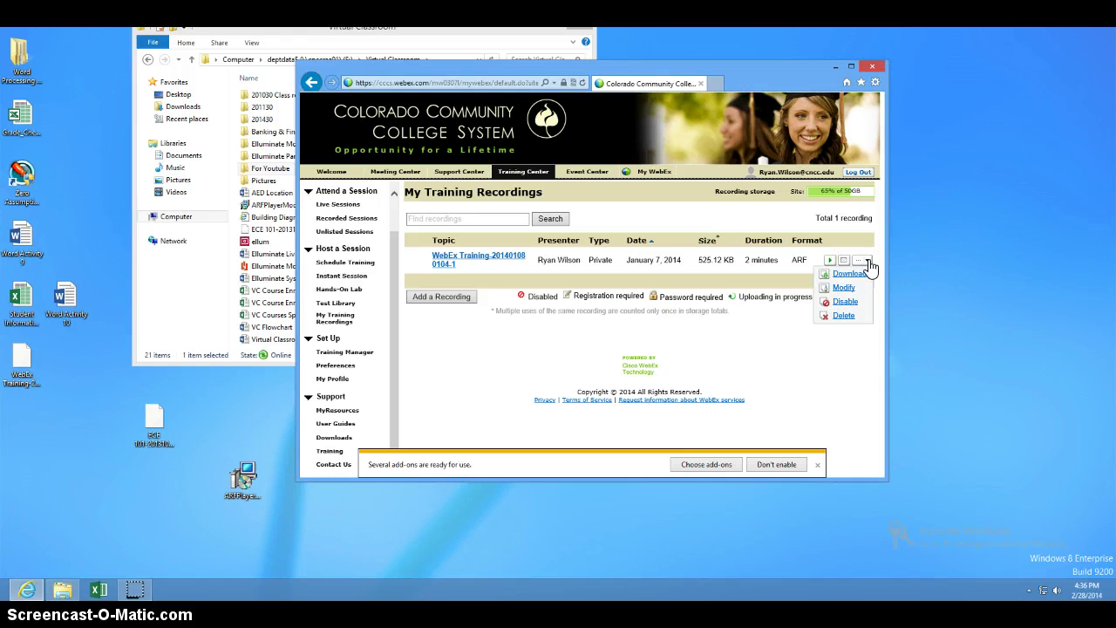
pyautogui.click(843, 315)
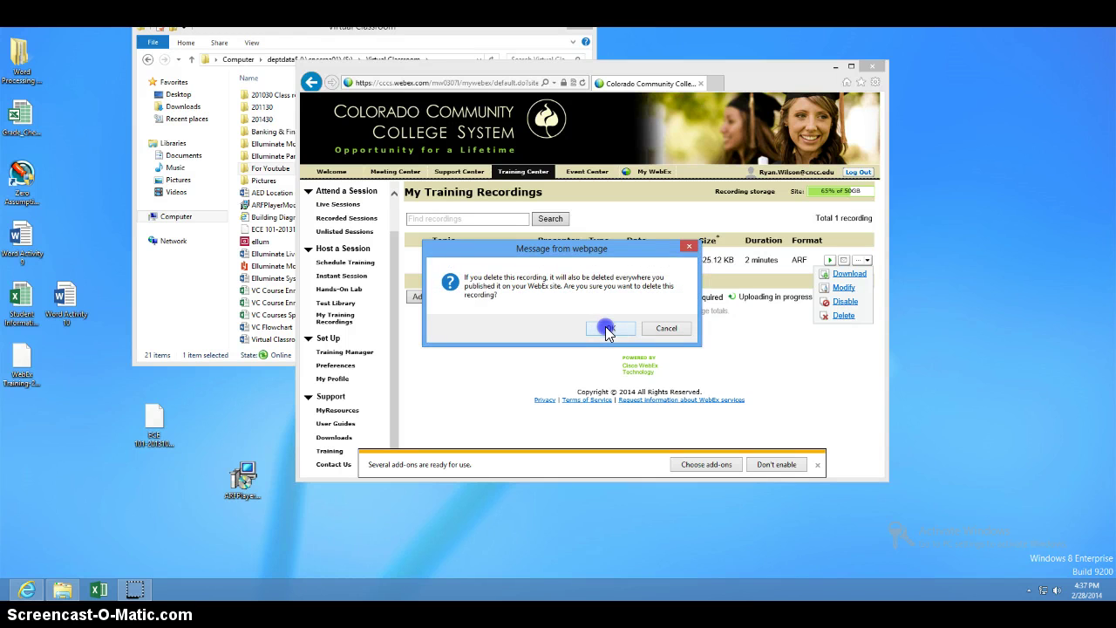
pyautogui.click(608, 329)
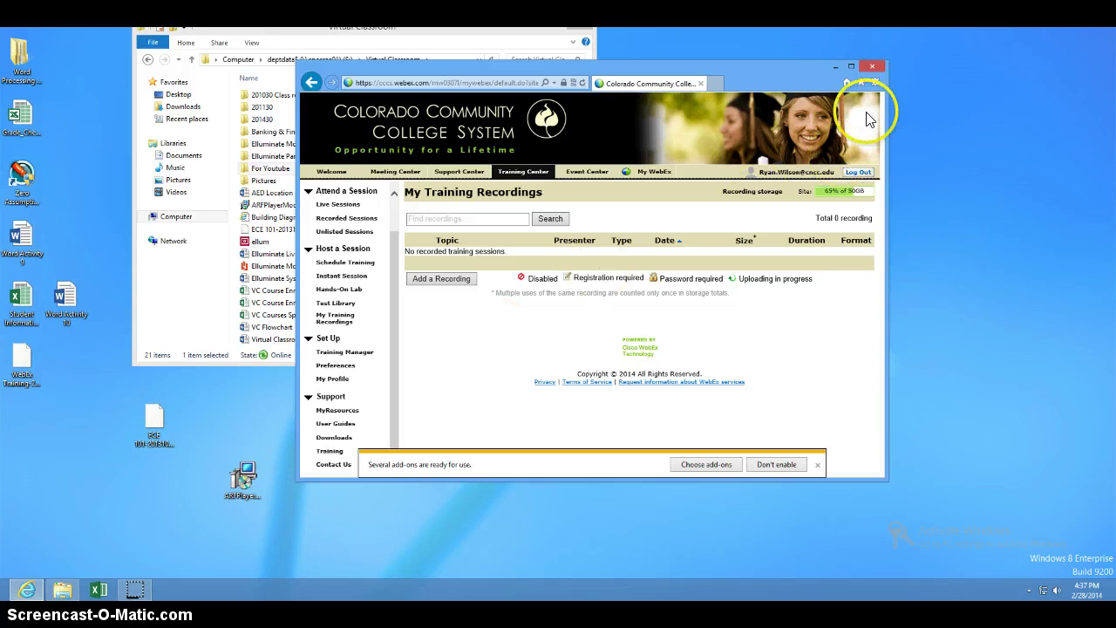
pyautogui.click(872, 67)
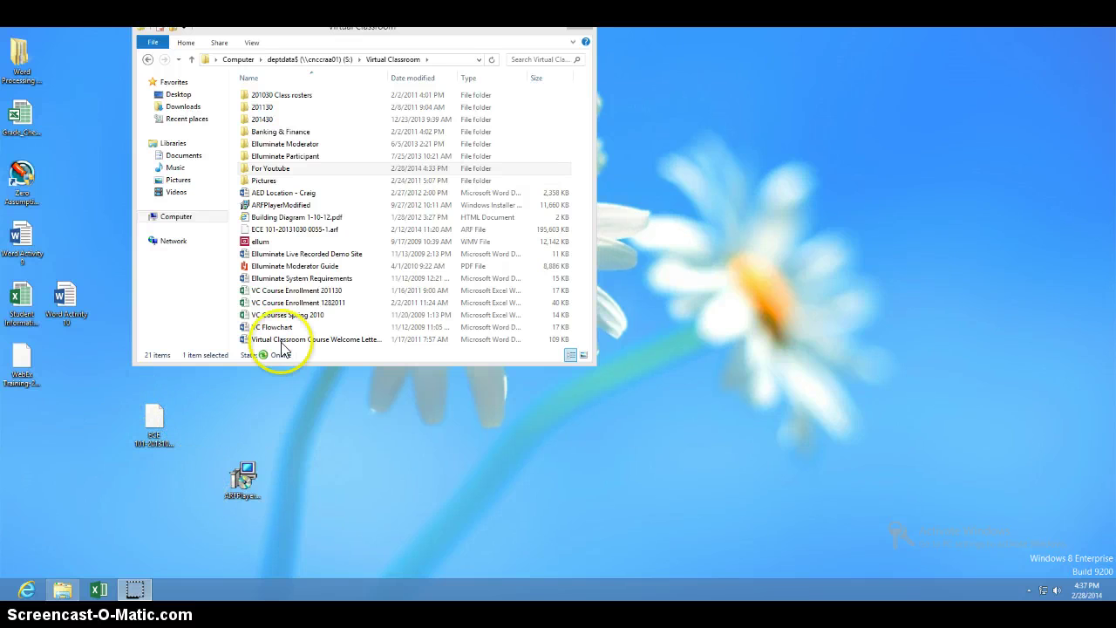
pyautogui.click(312, 61)
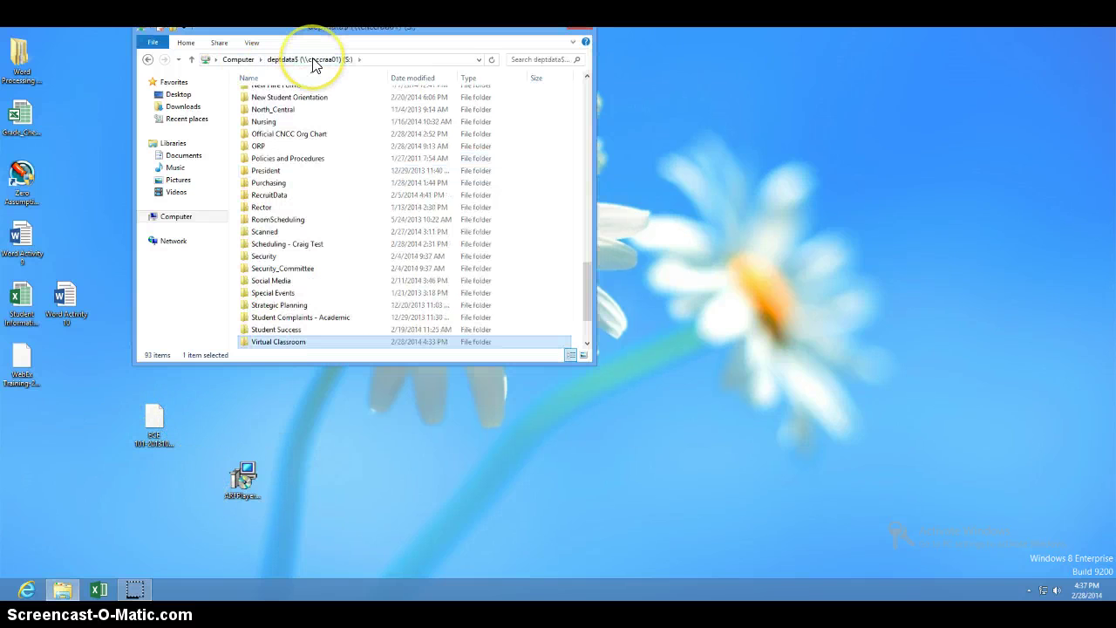
pyautogui.click(234, 61)
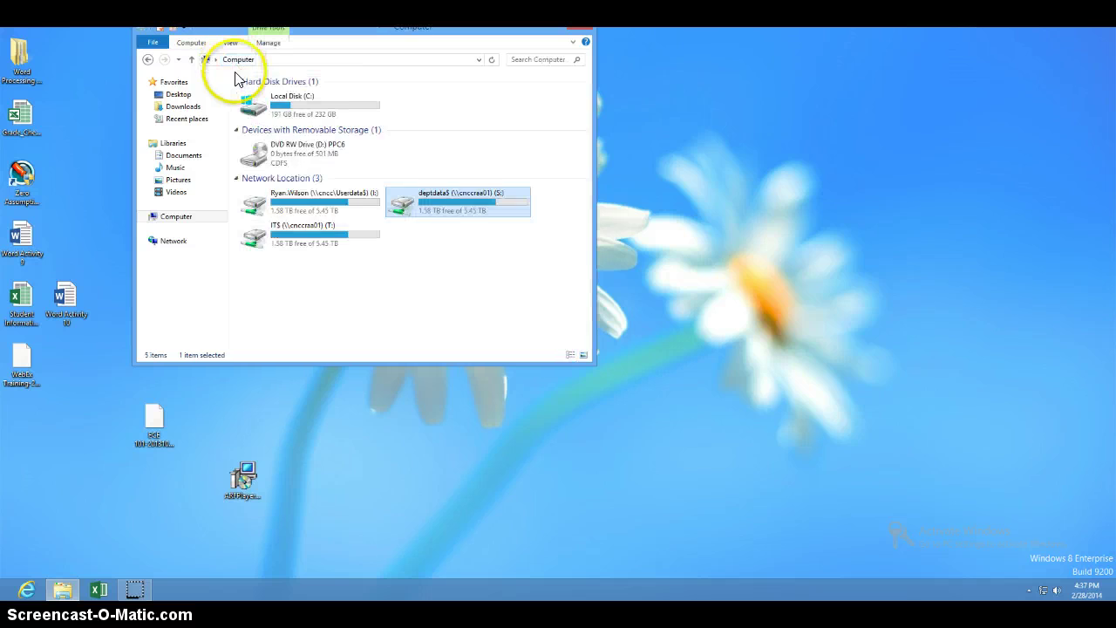
pyautogui.doubleClick(443, 190)
pyautogui.scroll(-3, 348, 325)
pyautogui.scroll(-15, 348, 325)
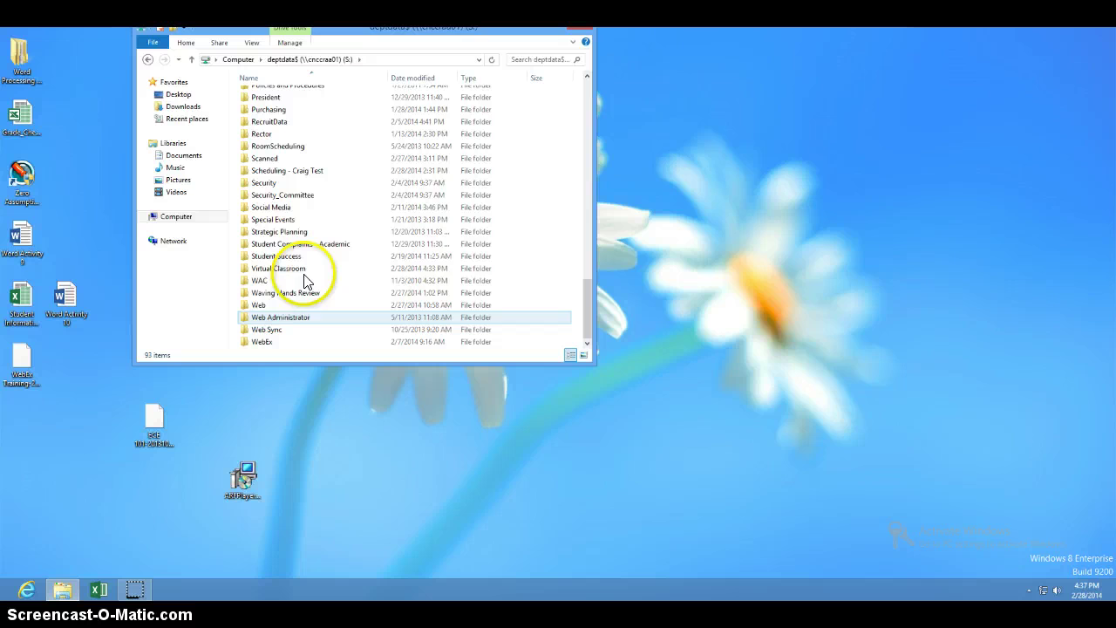
pyautogui.doubleClick(296, 270)
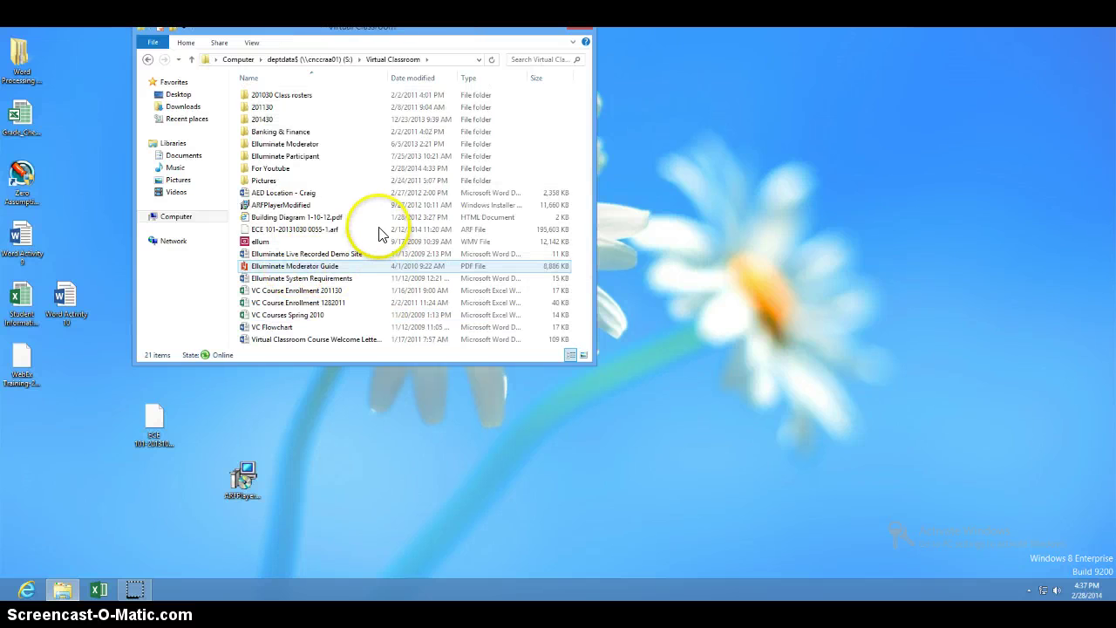
pyautogui.moveTo(303, 208); pyautogui.dragTo(323, 458)
pyautogui.click(288, 202)
pyautogui.click(252, 468)
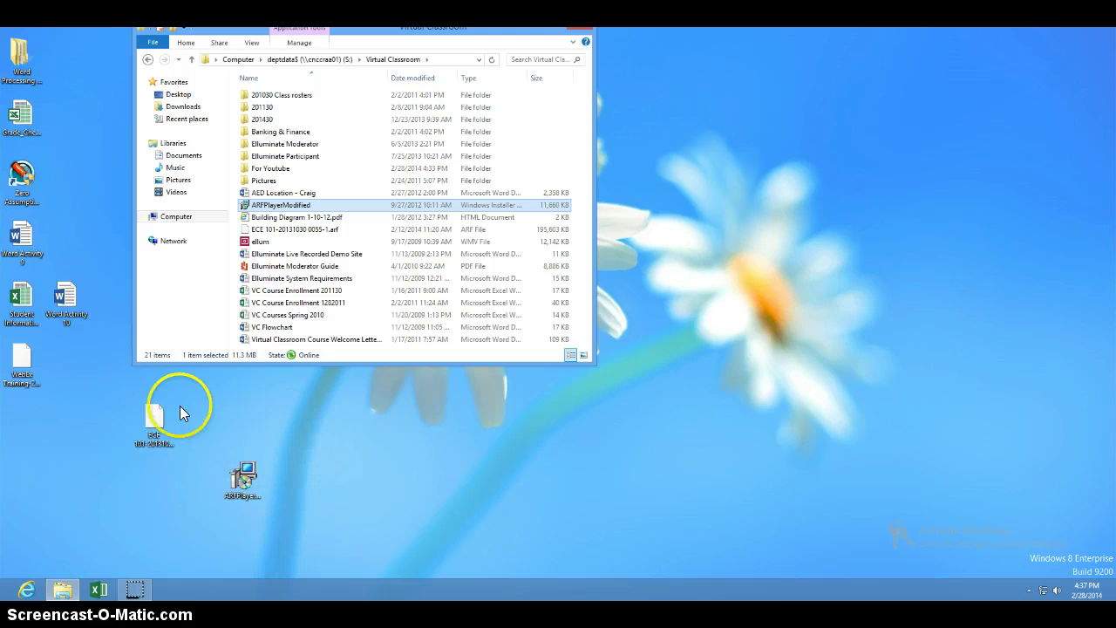
# Launch the Network Recording Player installer and accept the license agreement
pyautogui.doubleClick(249, 486)
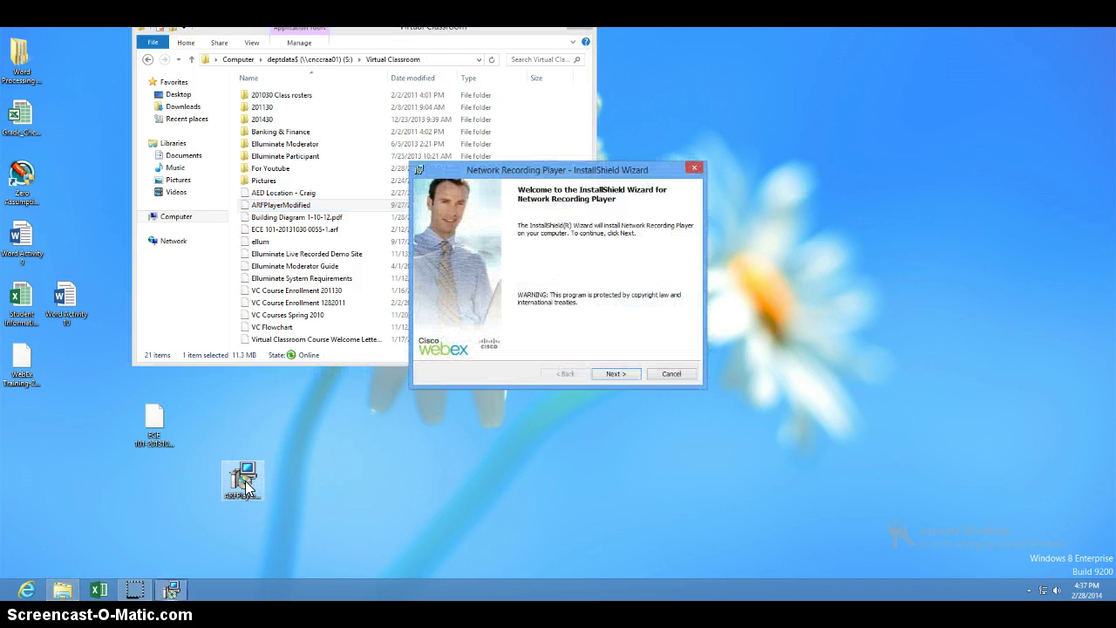
pyautogui.click(616, 373)
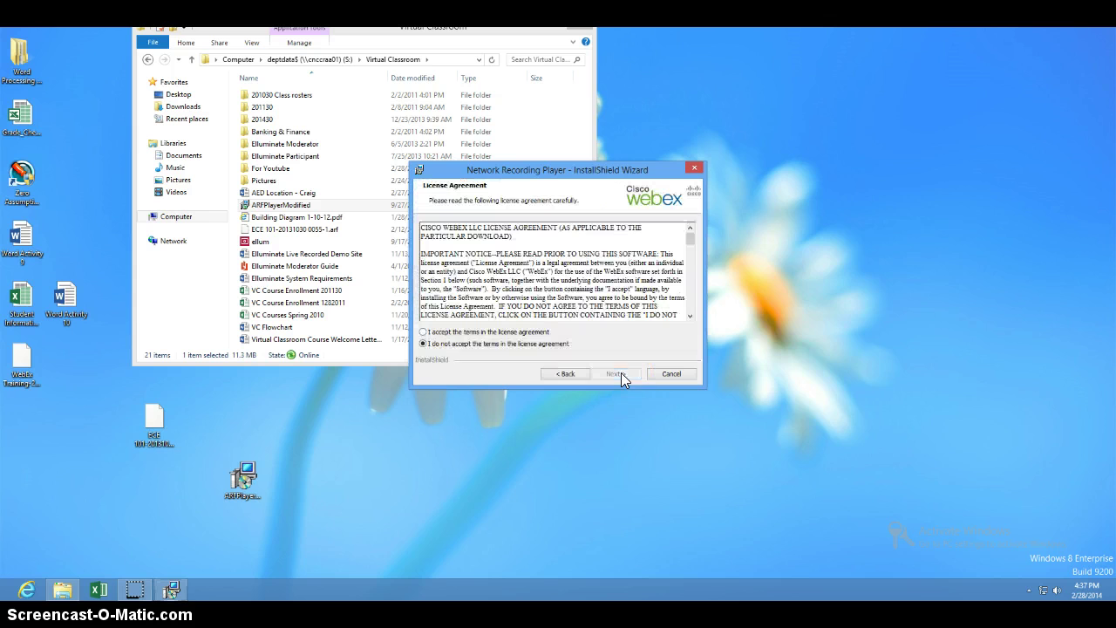
pyautogui.click(529, 333)
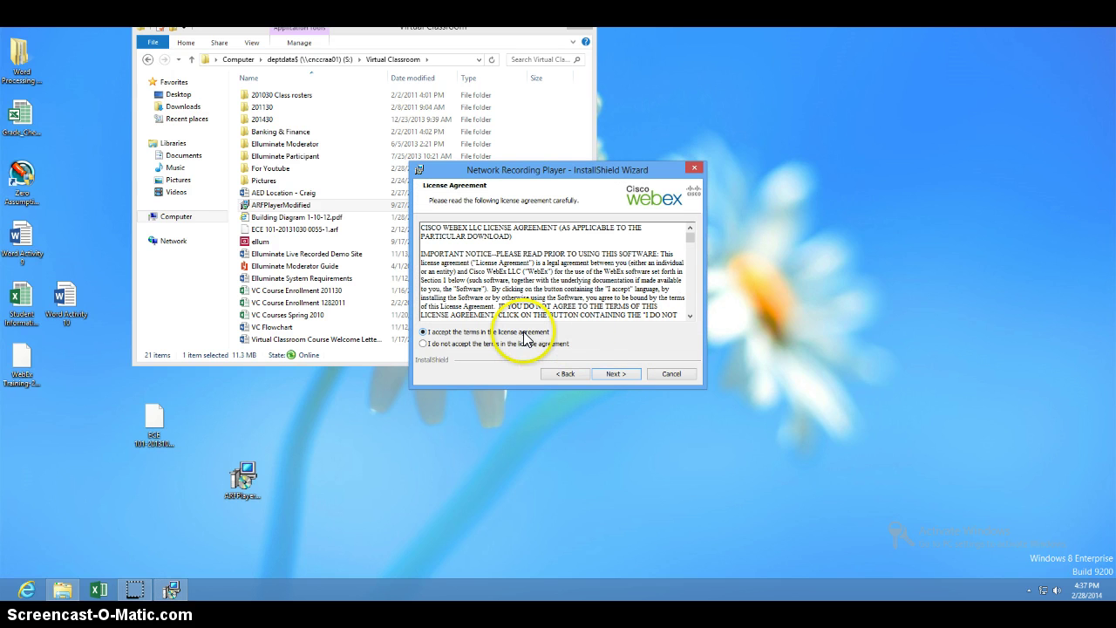
pyautogui.click(627, 374)
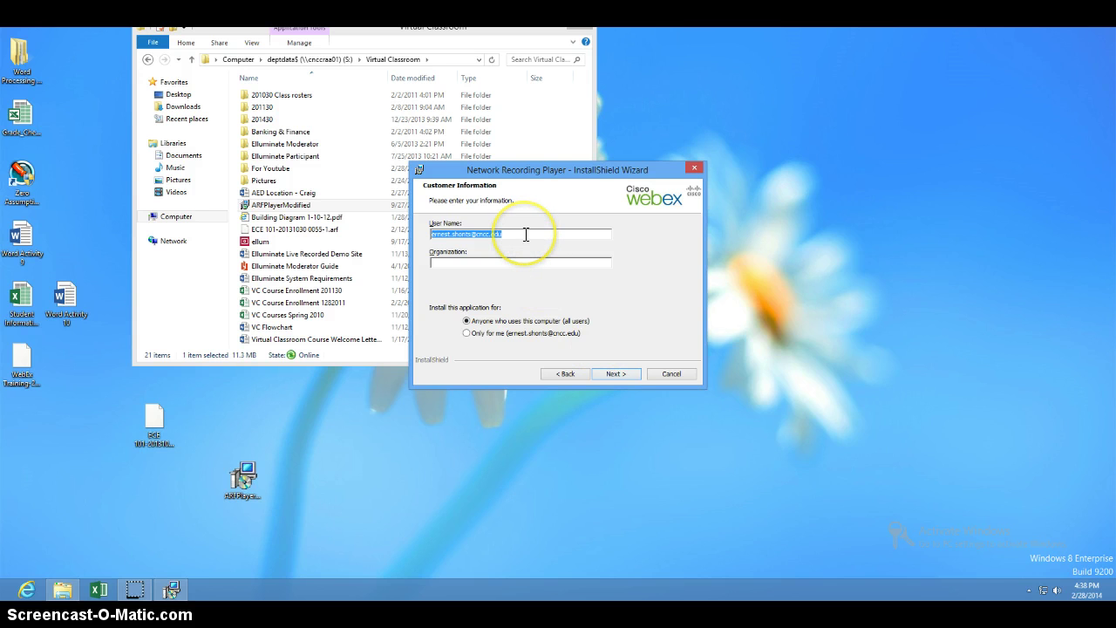
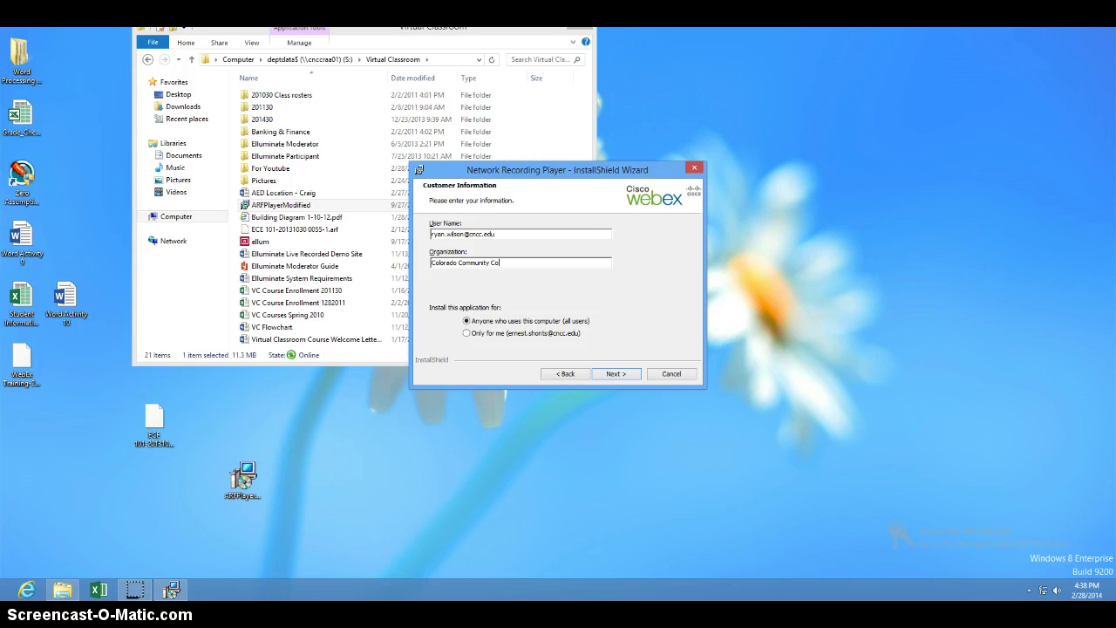
# Enter the user's customer information, keep the Complete setup type, and start installing
pyautogui.click(621, 373)
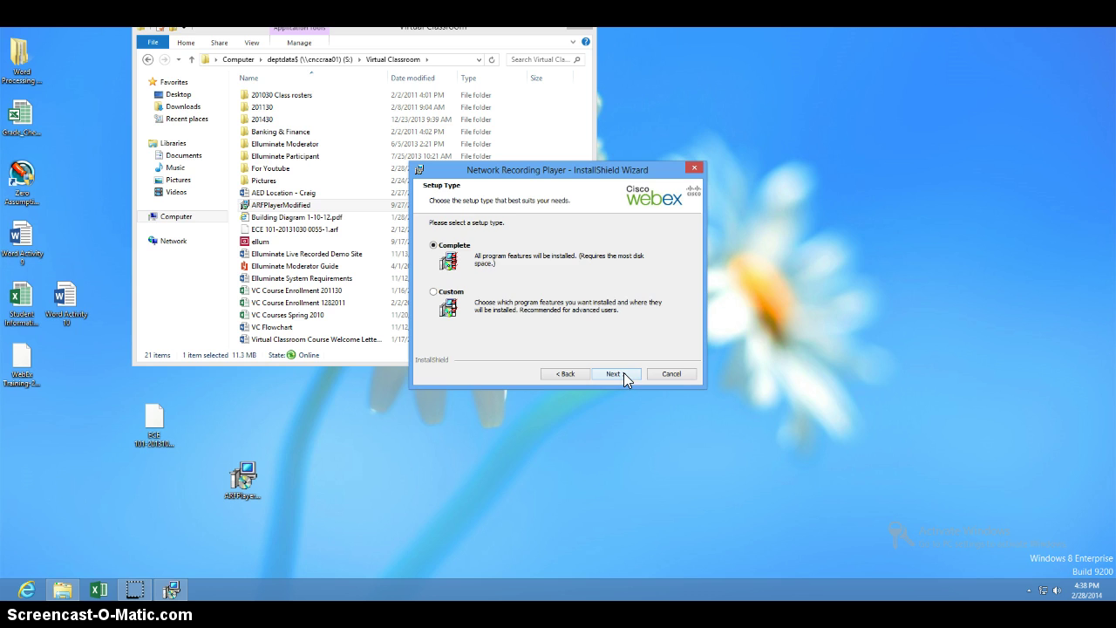
pyautogui.click(633, 374)
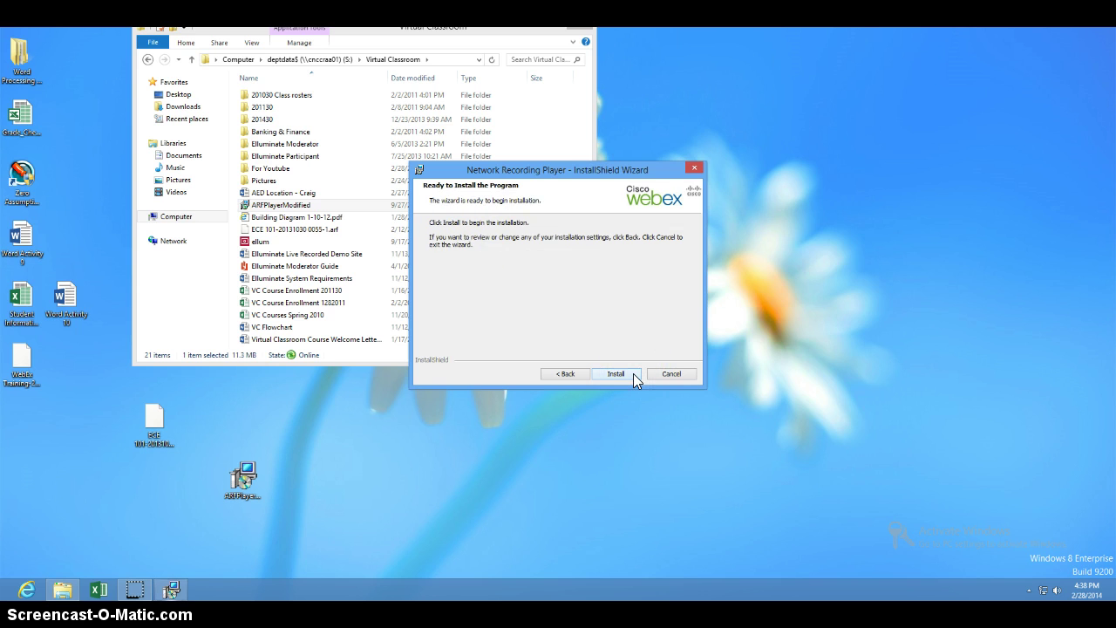
pyautogui.click(634, 375)
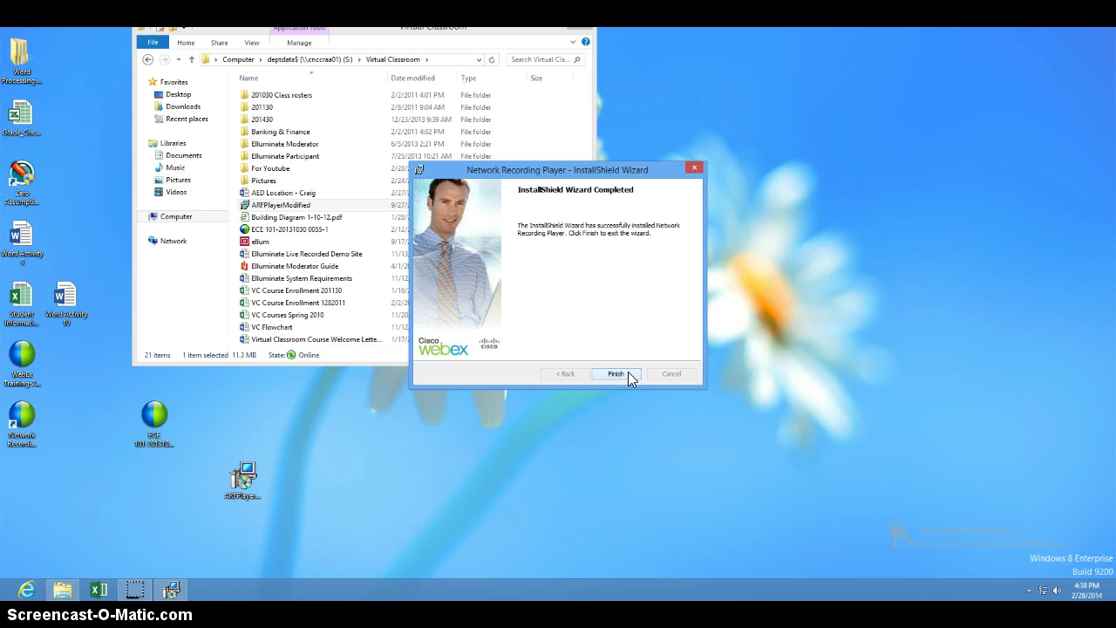
# Finish the installer and open the ECE 101 ARF recording from the desktop
pyautogui.click(627, 375)
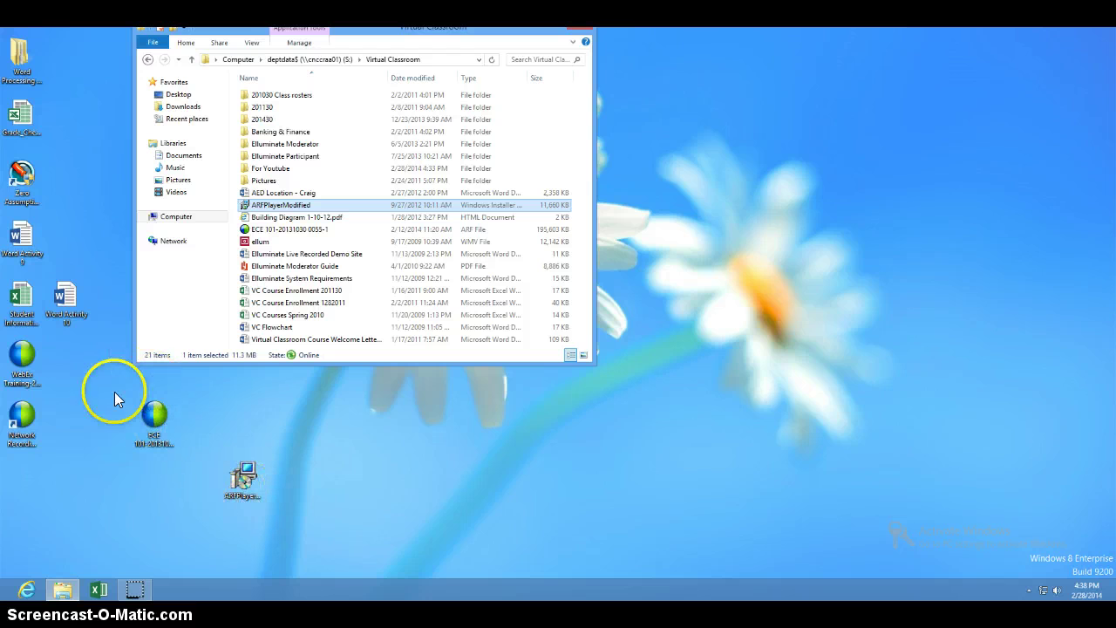
pyautogui.click(157, 419)
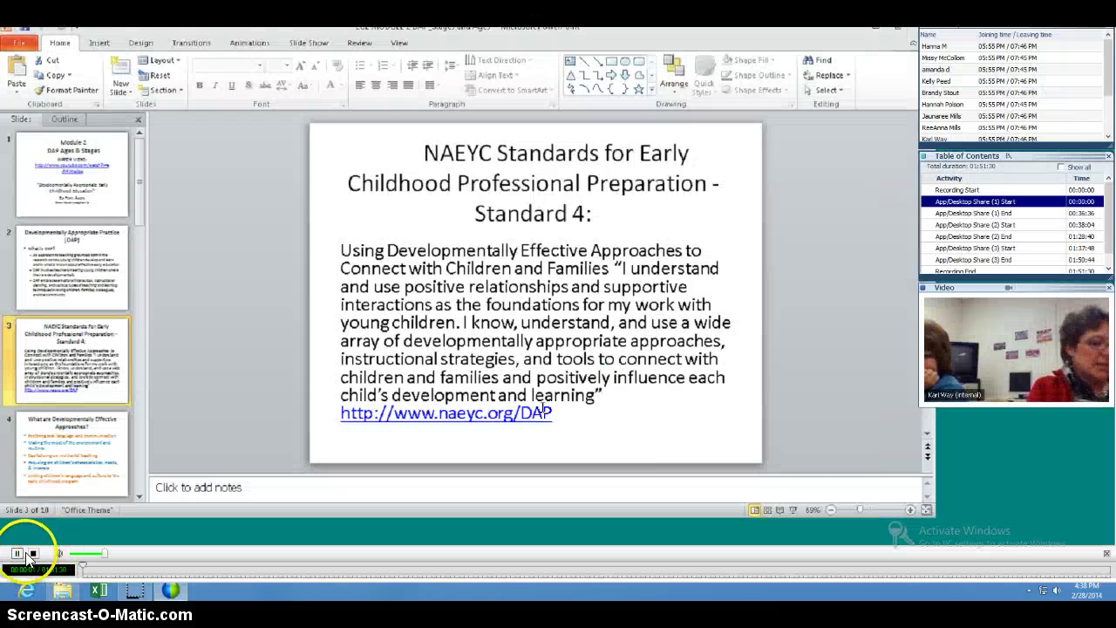
# Pause playback and choose File > Convert Format > MP4 (MPEG-4)
pyautogui.click(17, 553)
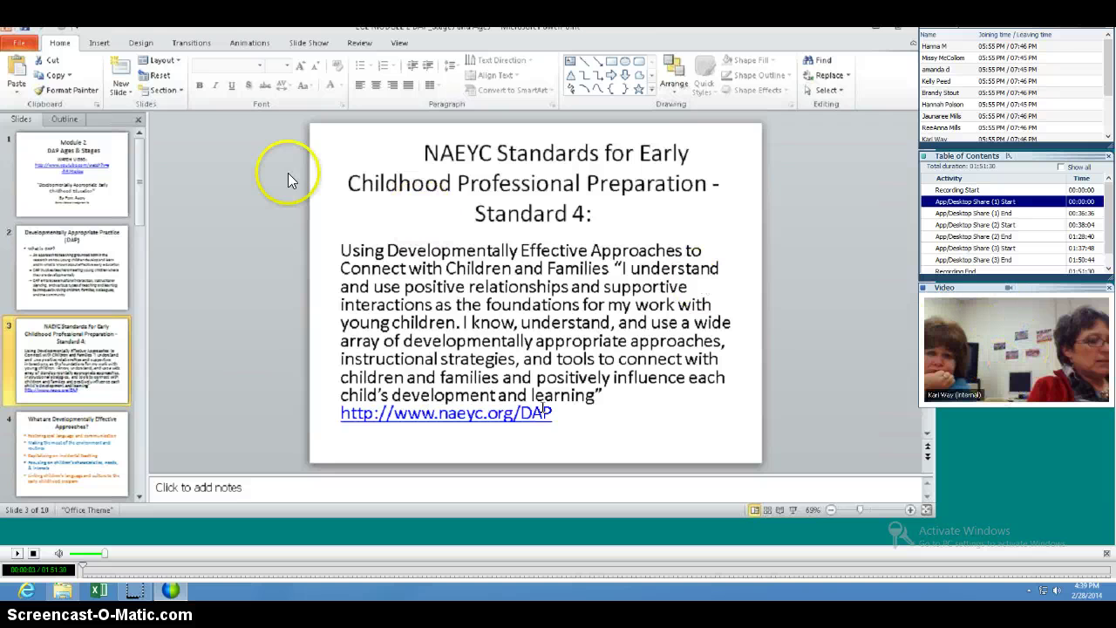
pyautogui.click(17, 42)
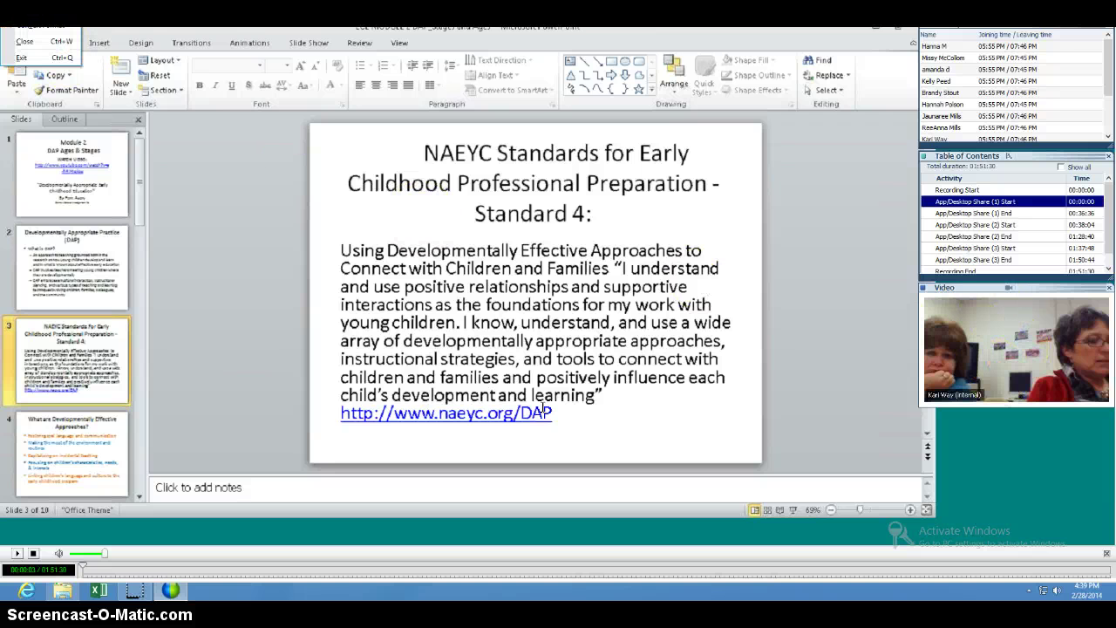
pyautogui.moveTo(52, 26)
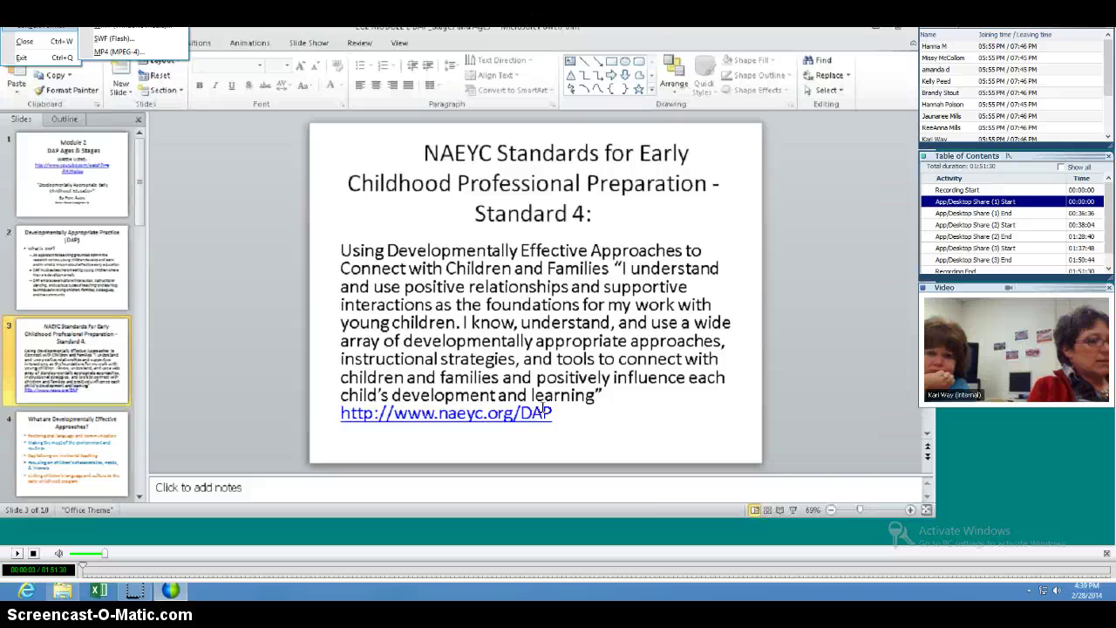
pyautogui.click(120, 51)
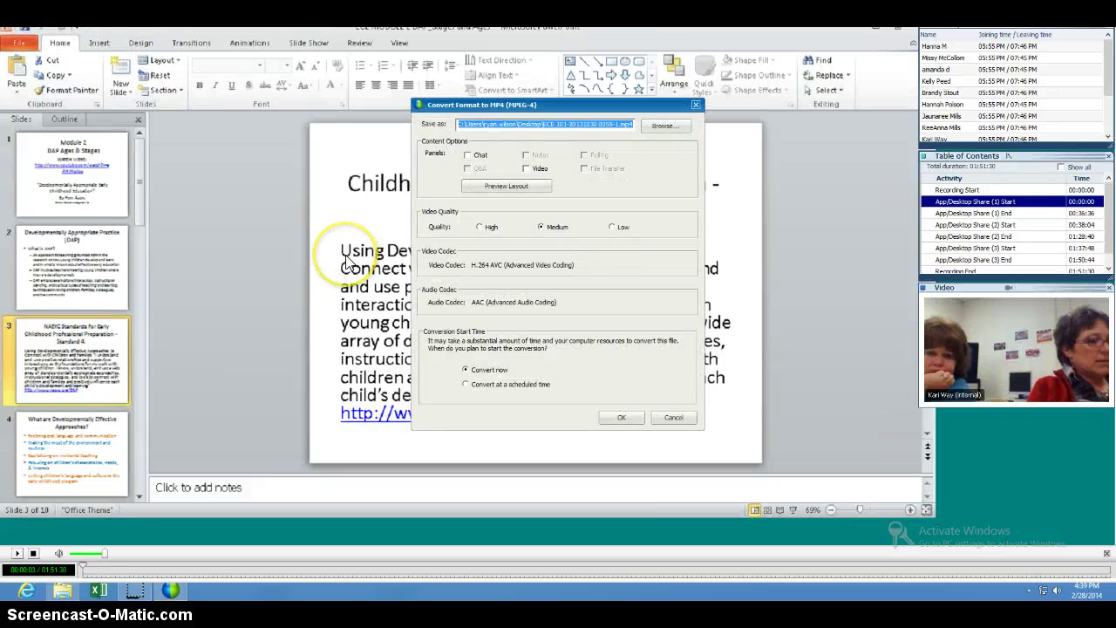
# Include the Chat and Video panels in the MP4 output
pyautogui.click(469, 156)
pyautogui.click(529, 168)
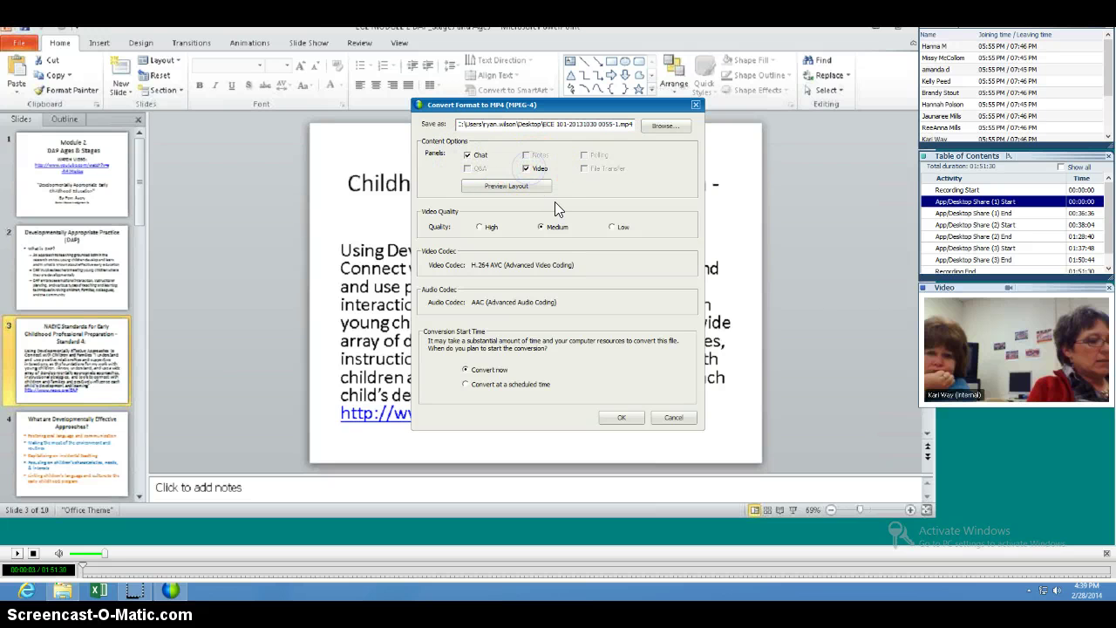
pyautogui.click(553, 203)
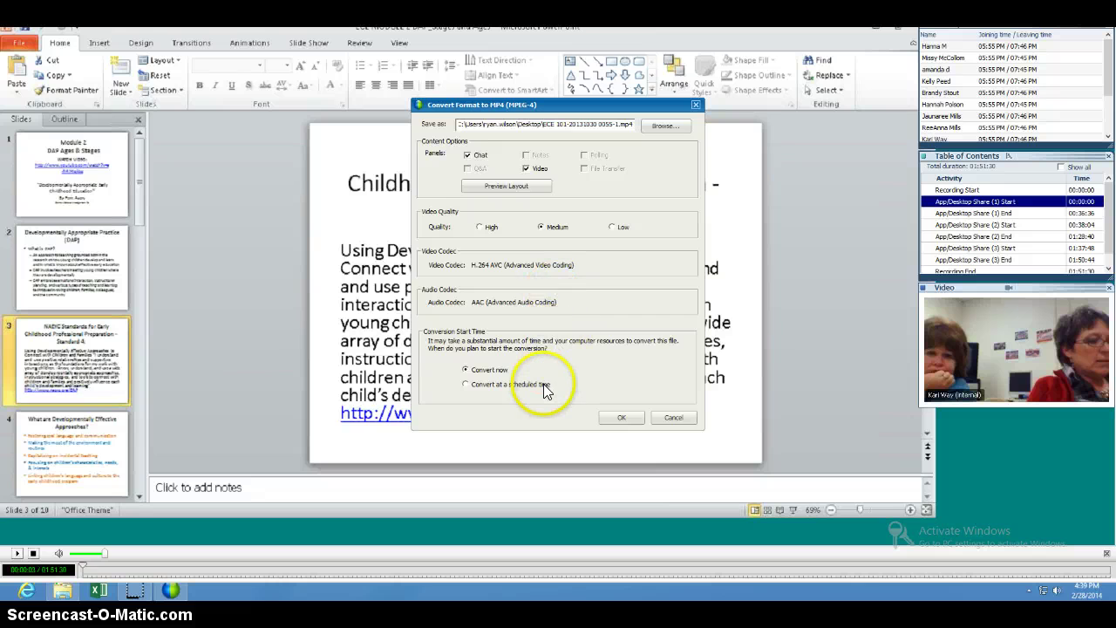
# Schedule the conversion for 2/28/2014 at hour 20 (8:45 PM) and confirm
pyautogui.click(511, 386)
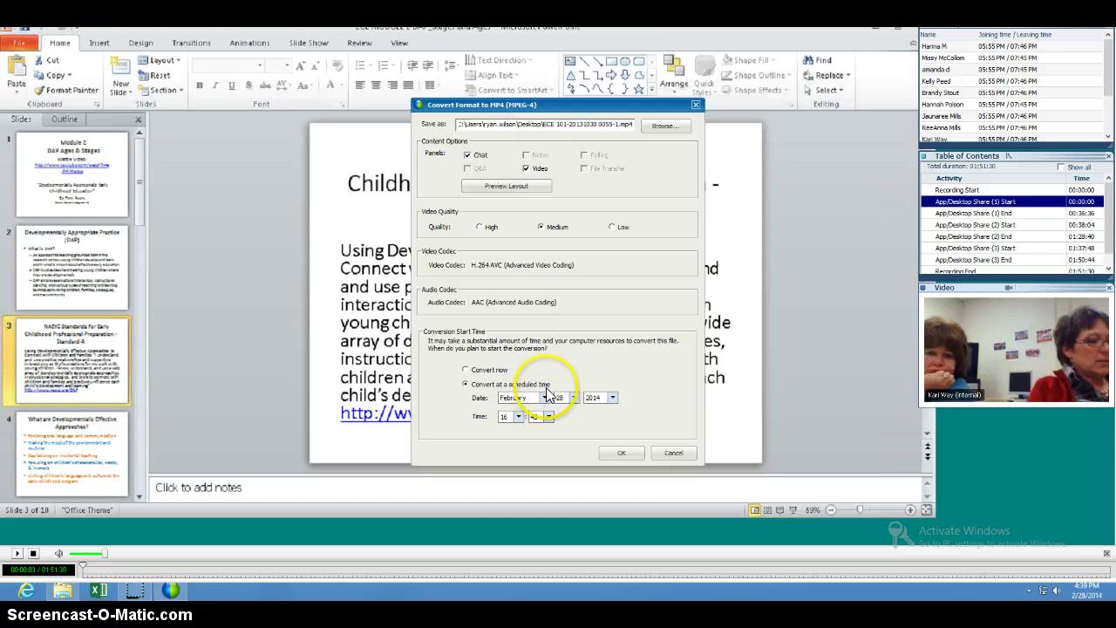
pyautogui.click(518, 417)
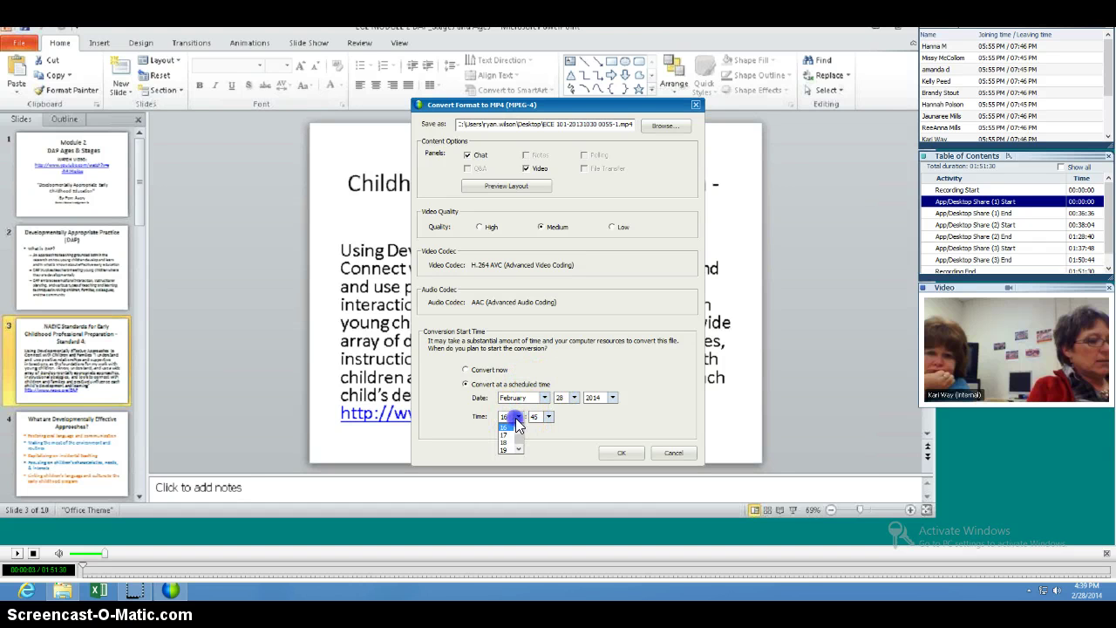
pyautogui.click(517, 450)
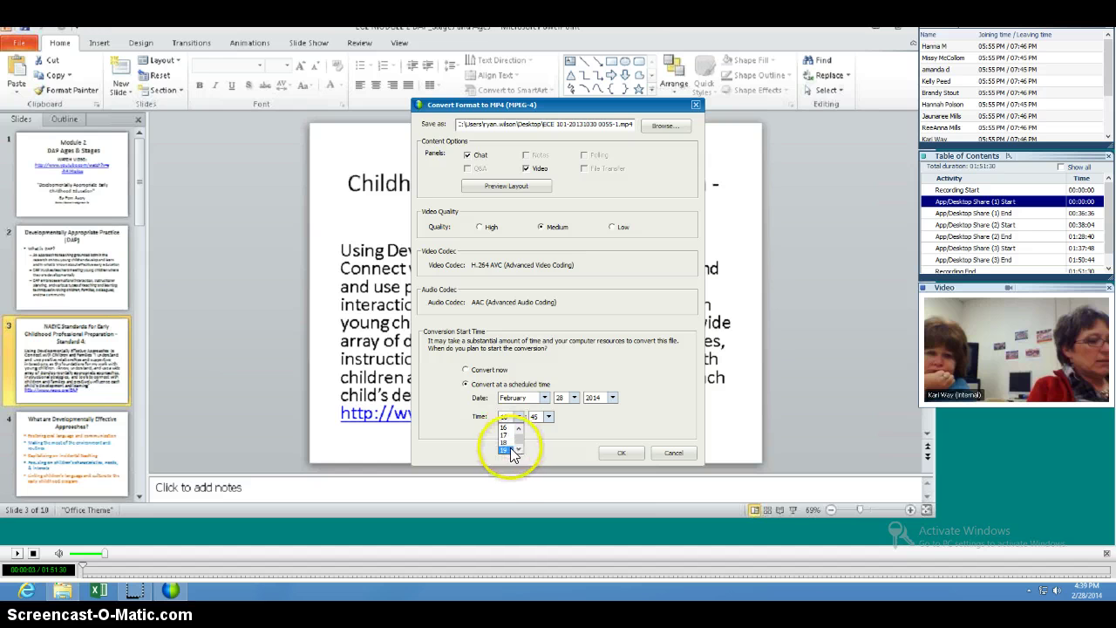
pyautogui.click(506, 448)
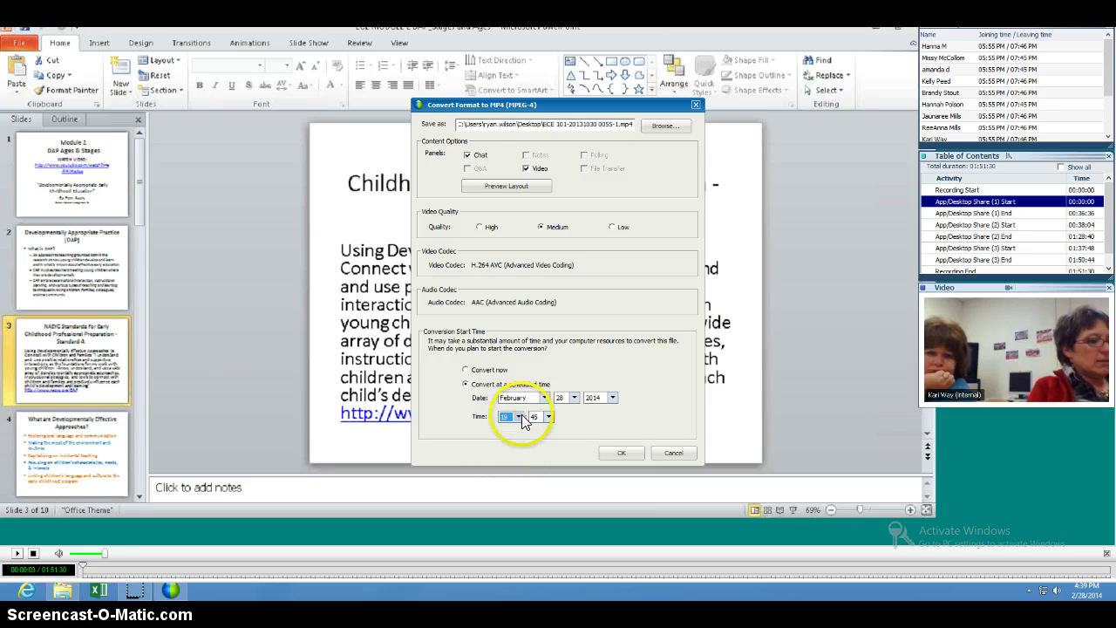
pyautogui.click(519, 418)
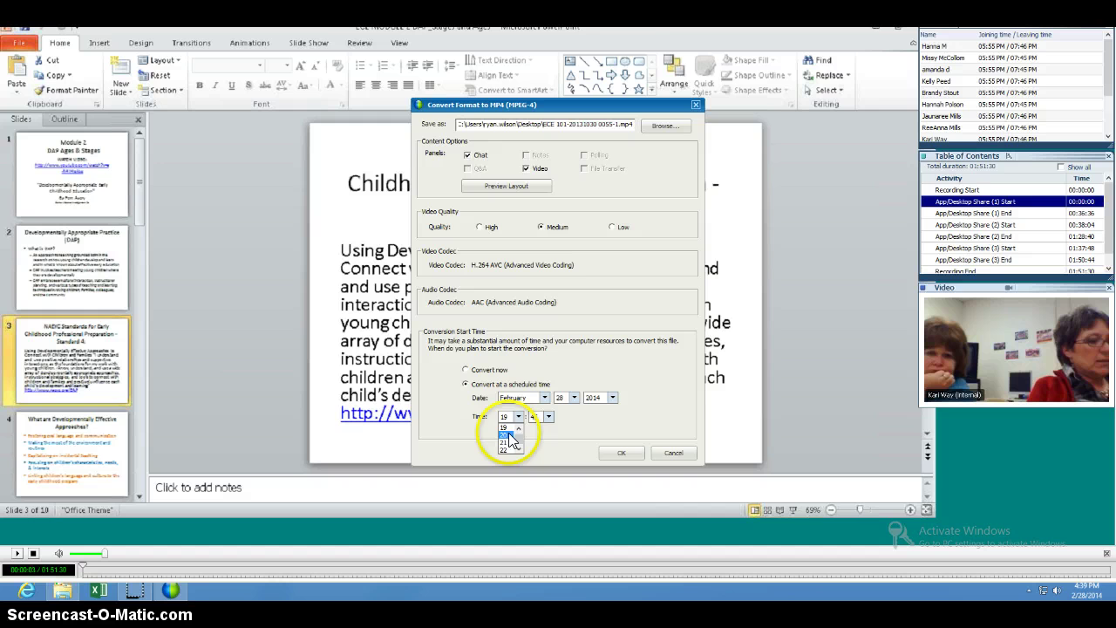
pyautogui.click(506, 434)
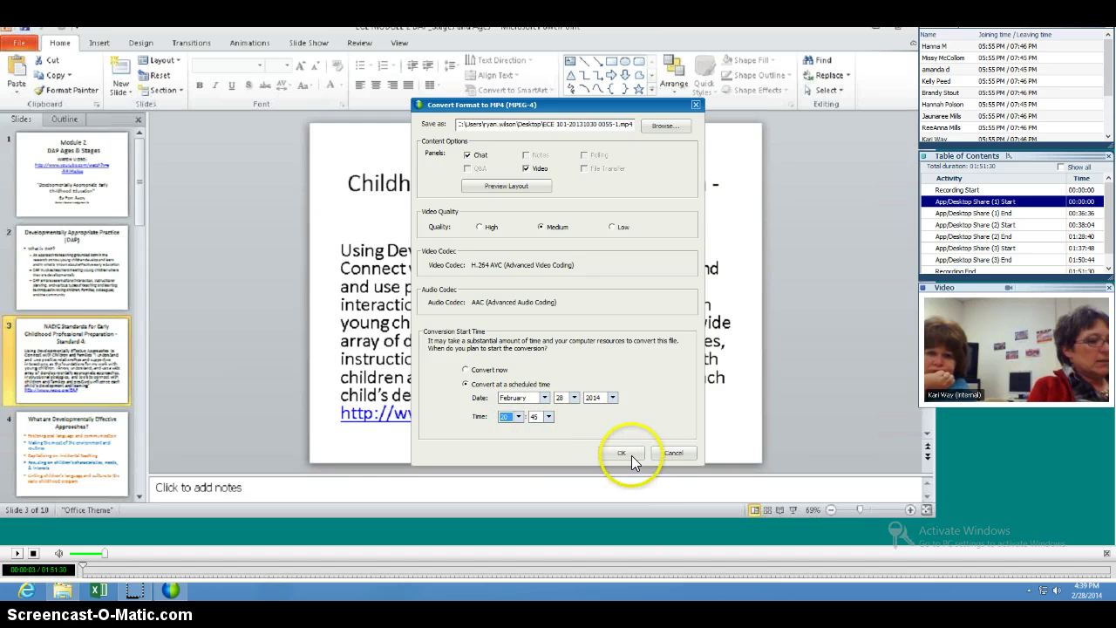
pyautogui.click(622, 454)
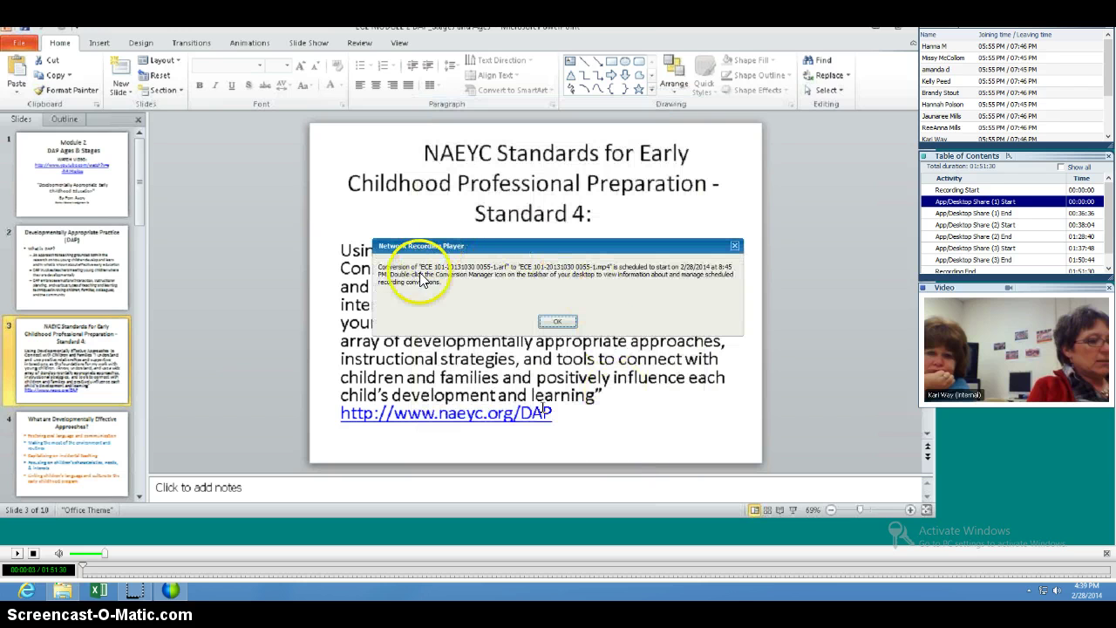
pyautogui.click(573, 321)
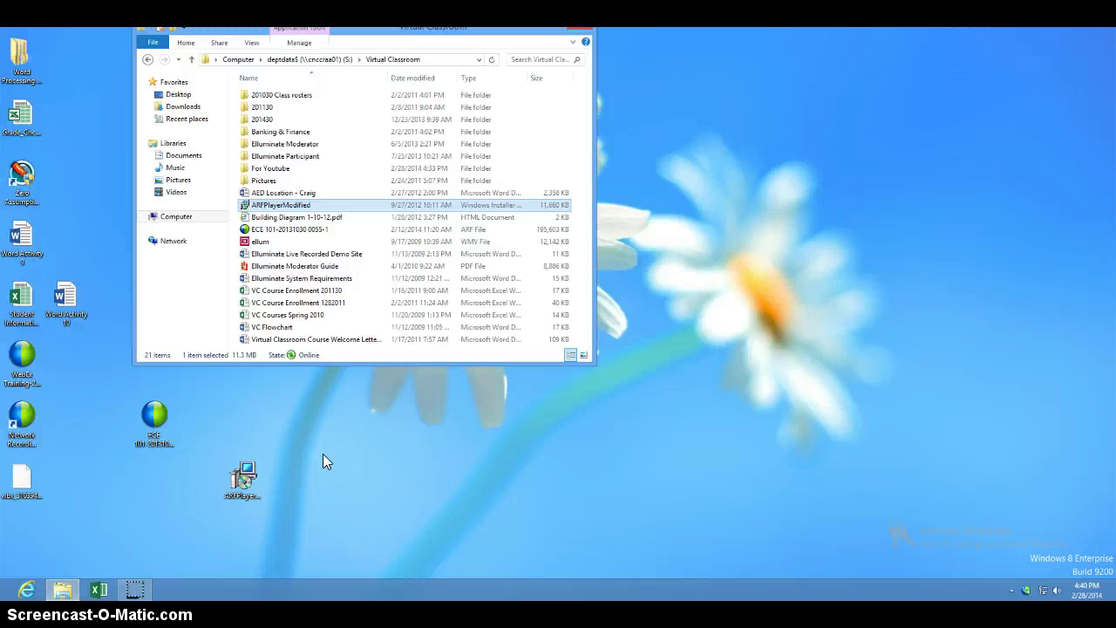
# Navigate from Computer to the deptdata$ (S:) drive and open Virtual Classroom
pyautogui.click(322, 60)
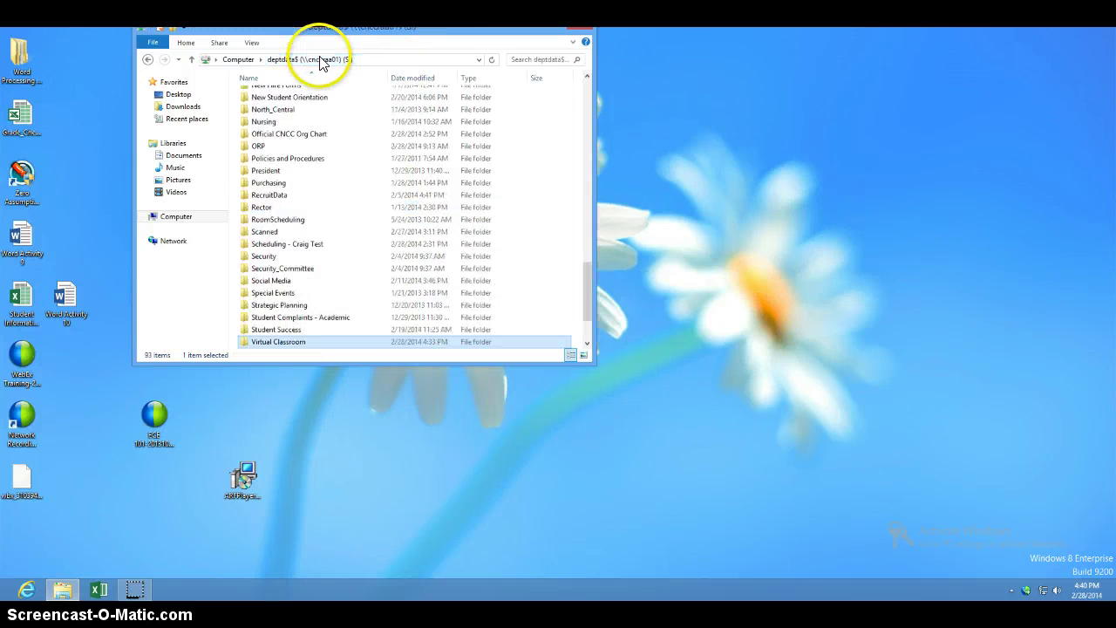
pyautogui.click(243, 59)
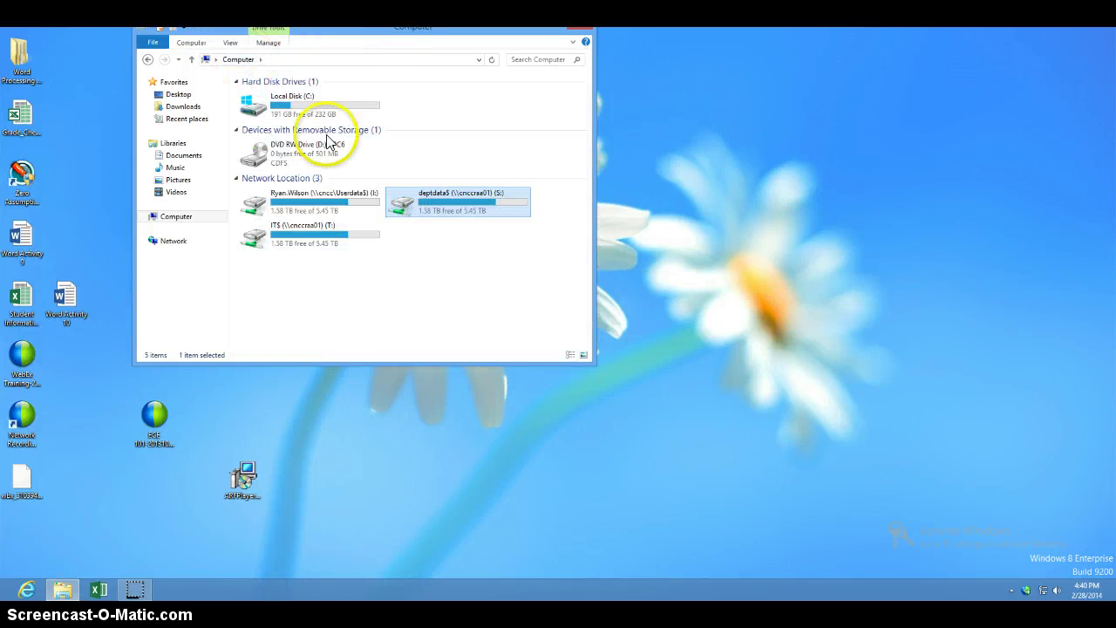
pyautogui.doubleClick(462, 201)
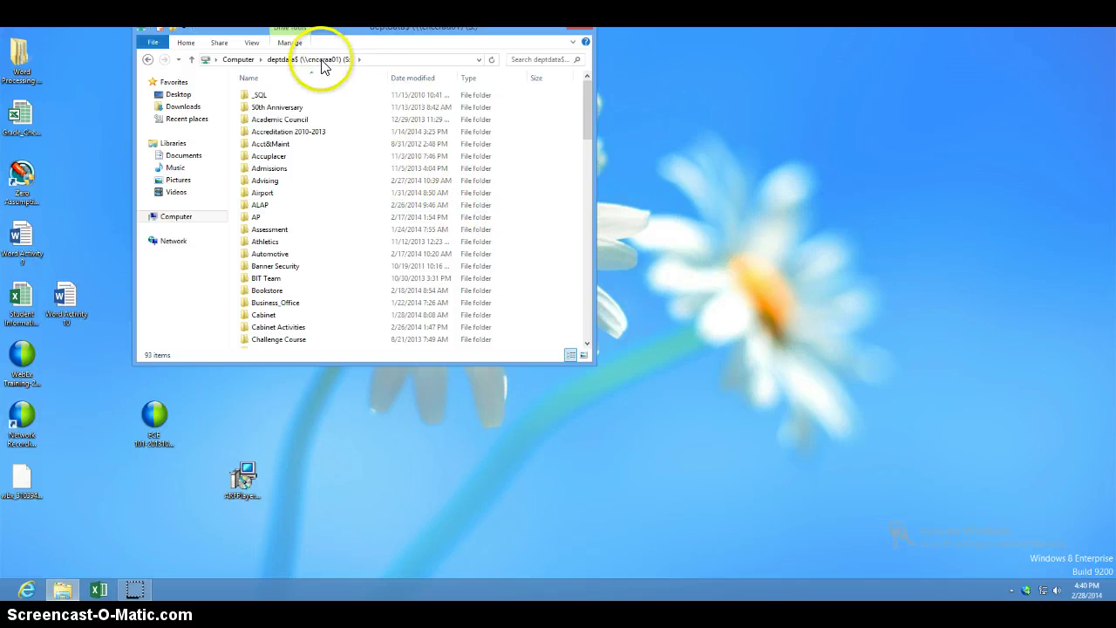
pyautogui.scroll(-15, 319, 289)
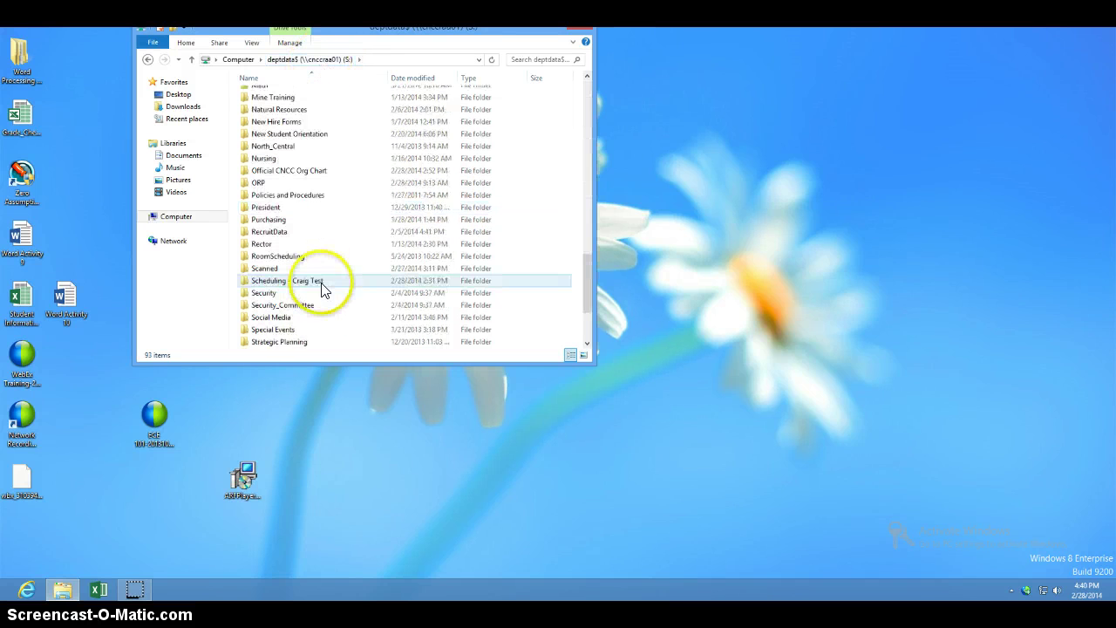
pyautogui.scroll(-3, 319, 289)
pyautogui.doubleClick(299, 267)
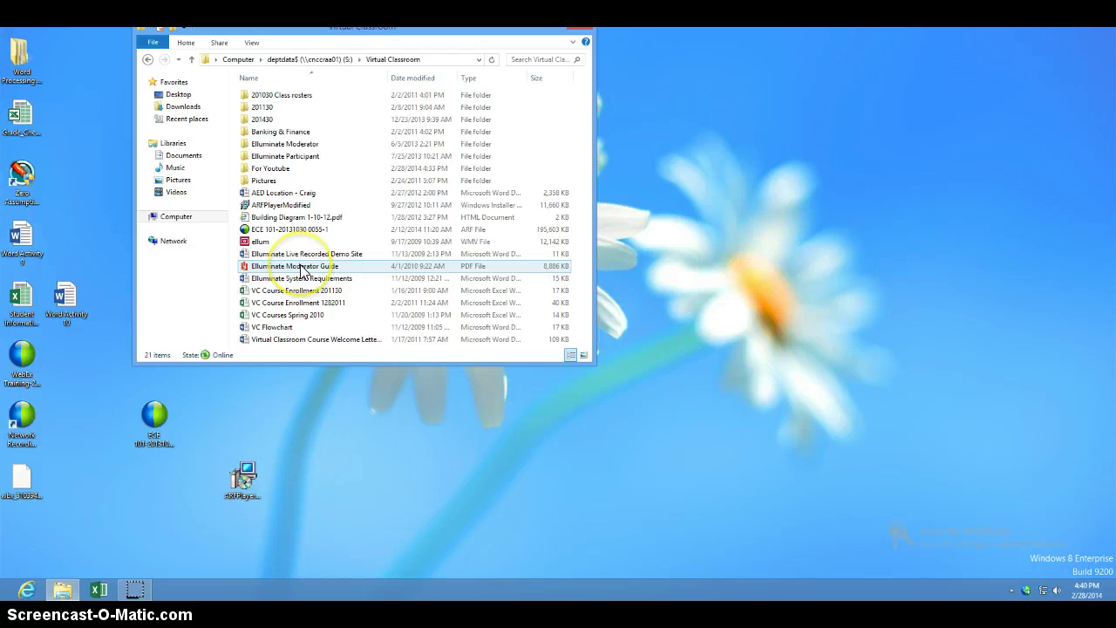
pyautogui.click(314, 277)
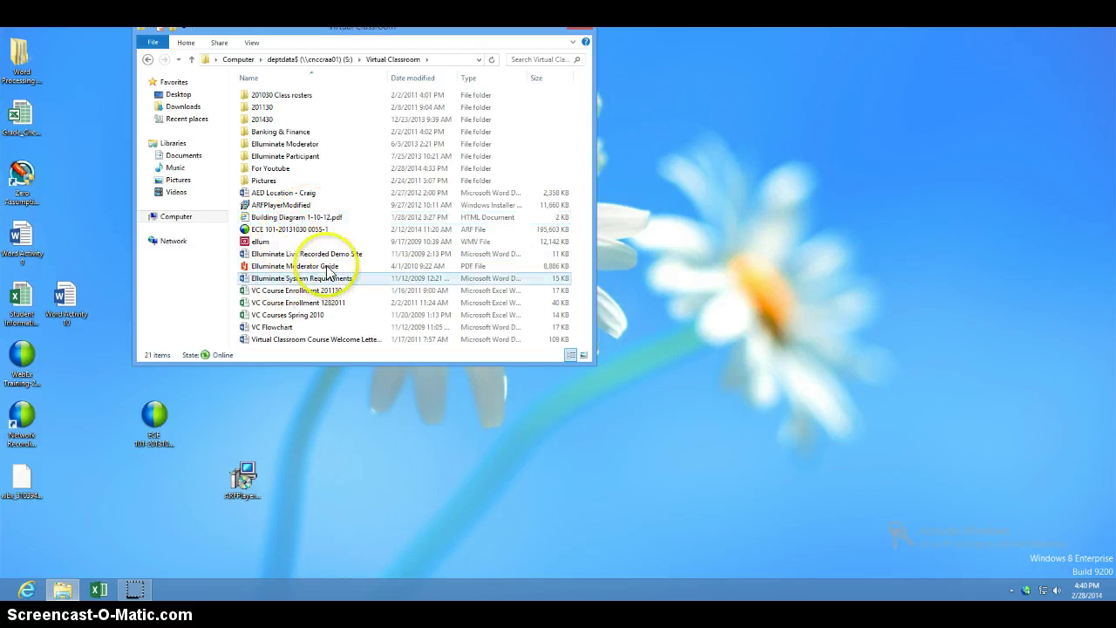
# Open the For Youtube folder inside Virtual Classroom
pyautogui.click(280, 169)
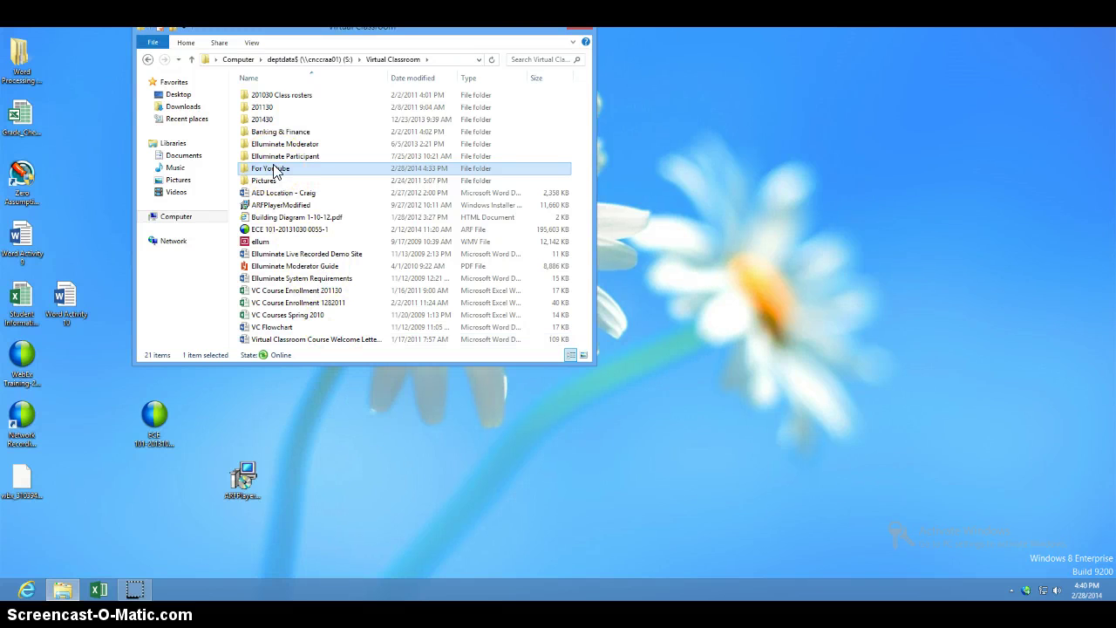
pyautogui.doubleClick(274, 170)
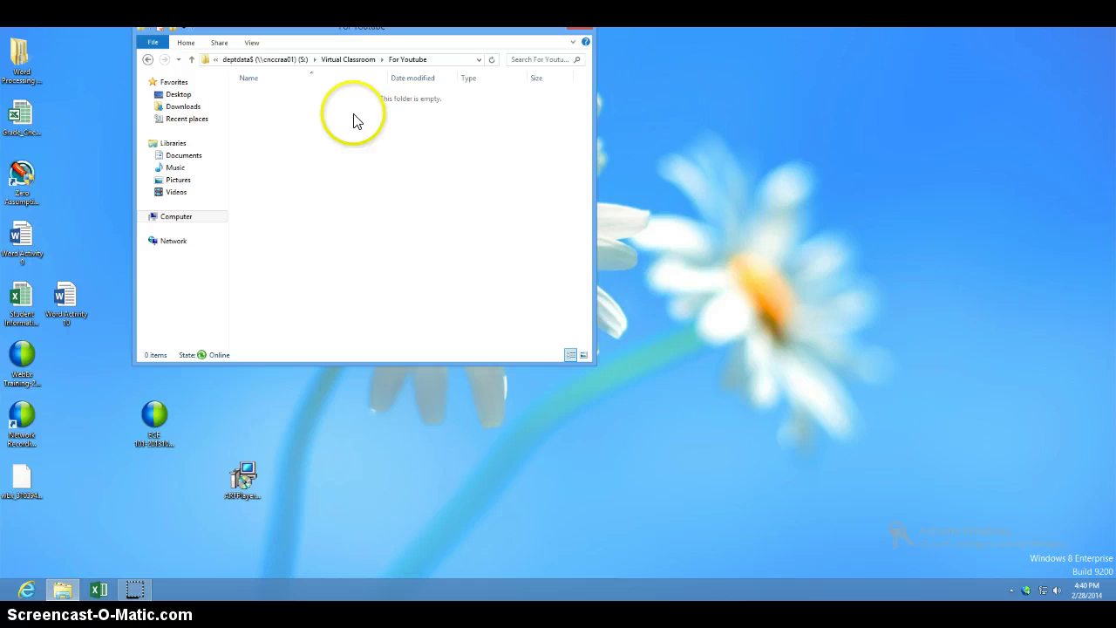
pyautogui.click(447, 137)
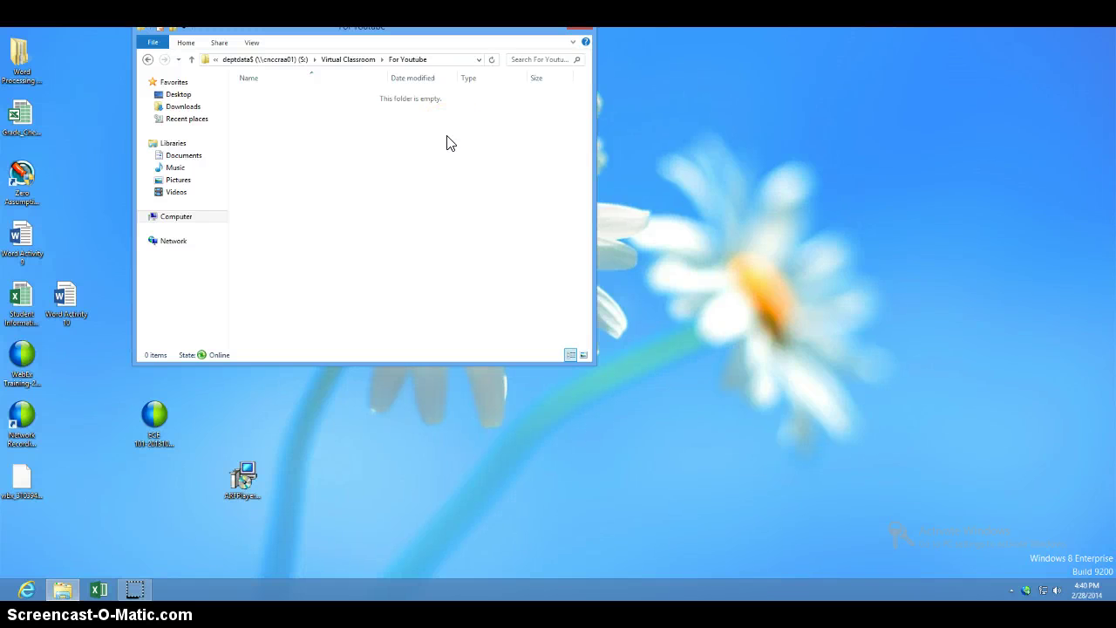
pyautogui.click(510, 283)
pyautogui.click(501, 279)
pyautogui.click(519, 246)
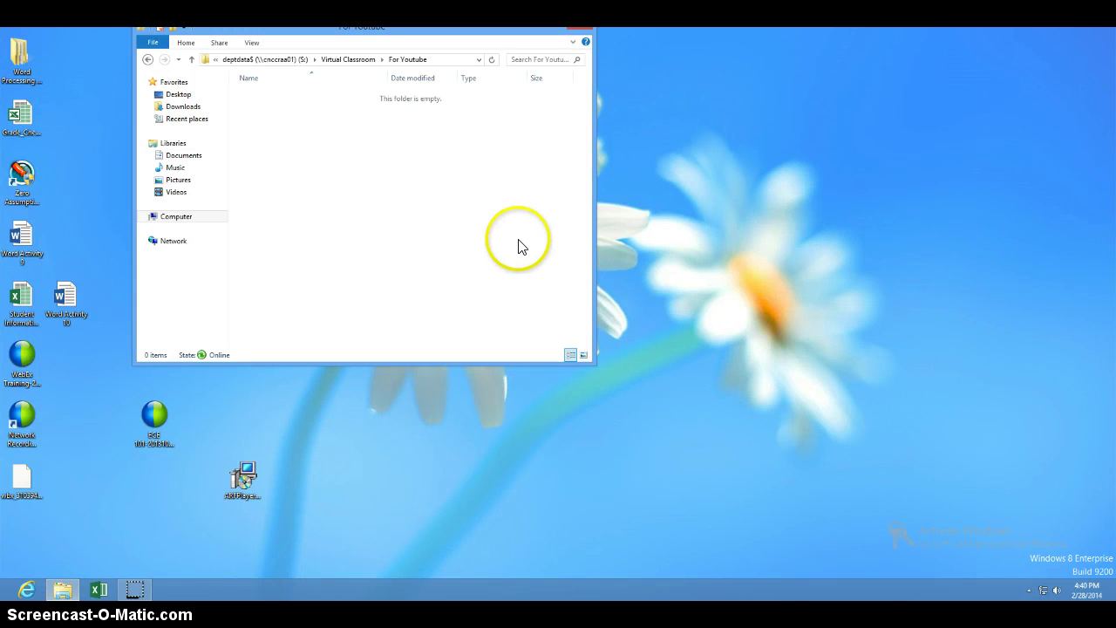